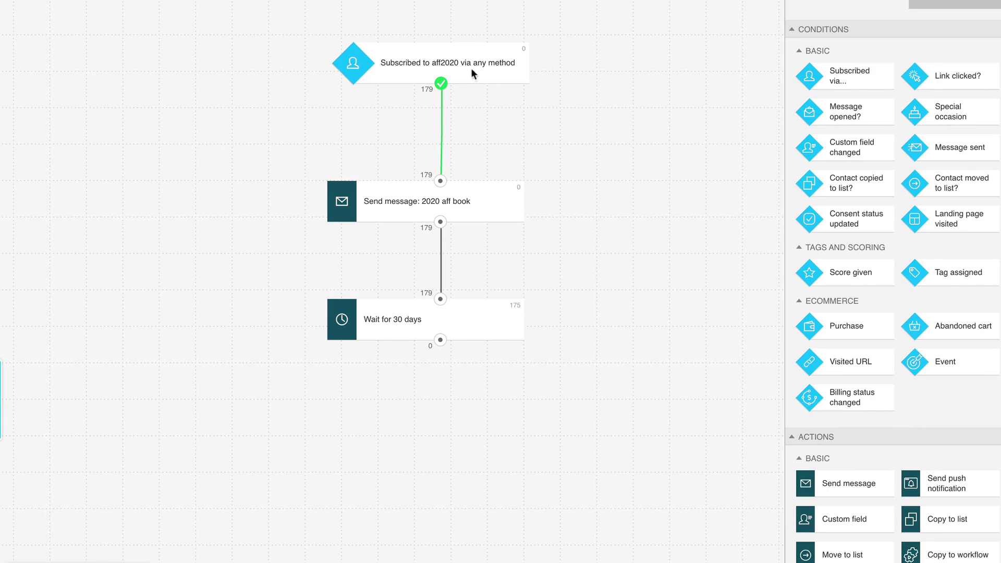
Step: Rearrange the aff2020 subscription trigger, the 2020 aff book message and the 30-day wait blocks on the workflow canvas
left_click_drag(471, 73, 315, 66)
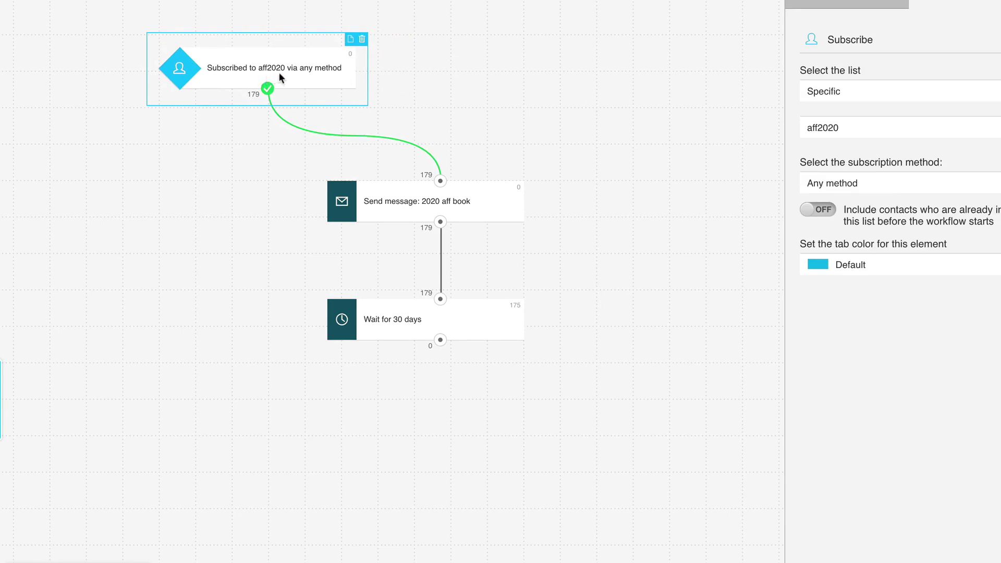
left_click_drag(279, 73, 255, 68)
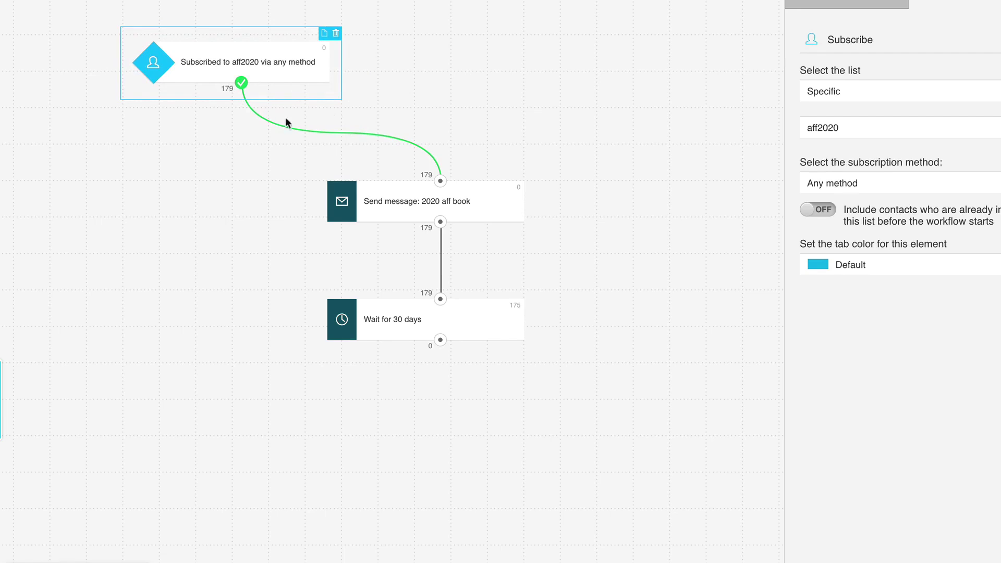
left_click_drag(424, 191, 507, 161)
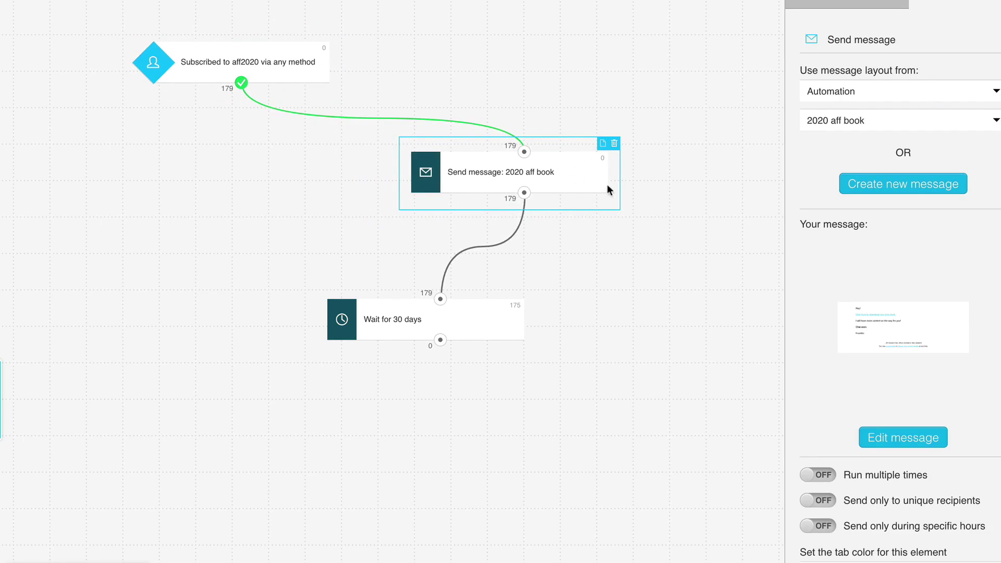
left_click_drag(518, 302, 587, 287)
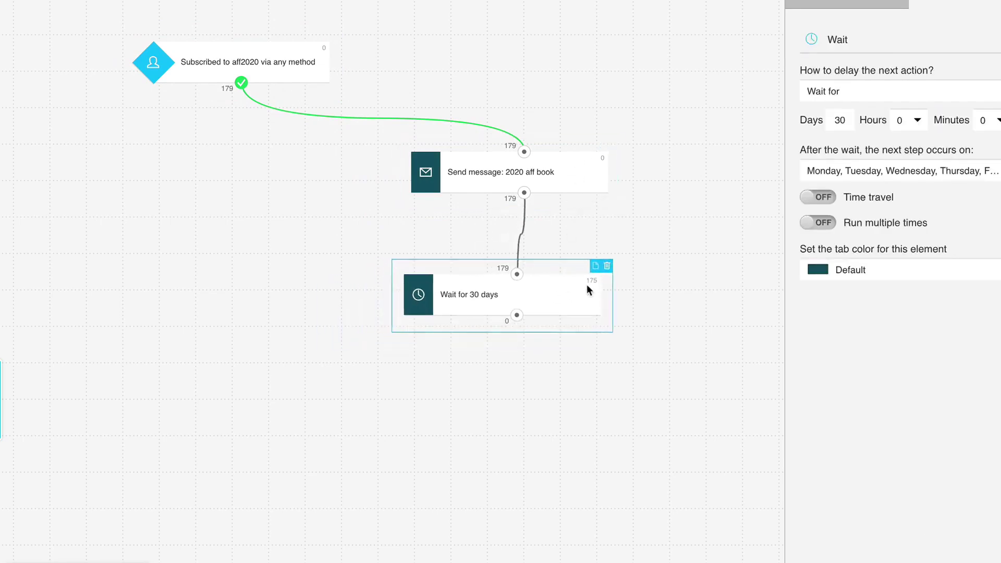
left_click_drag(559, 324, 255, 434)
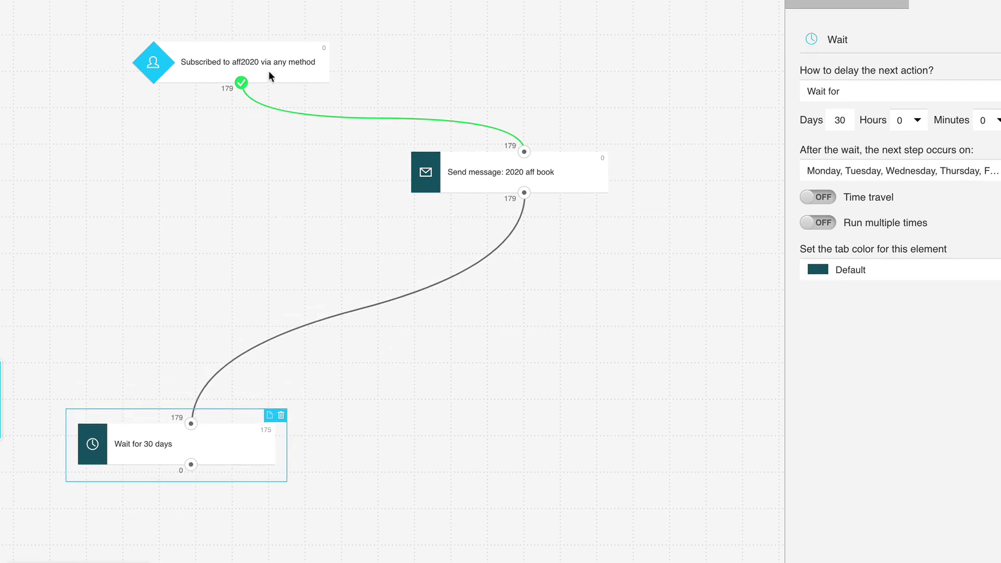
left_click_drag(268, 71, 297, 49)
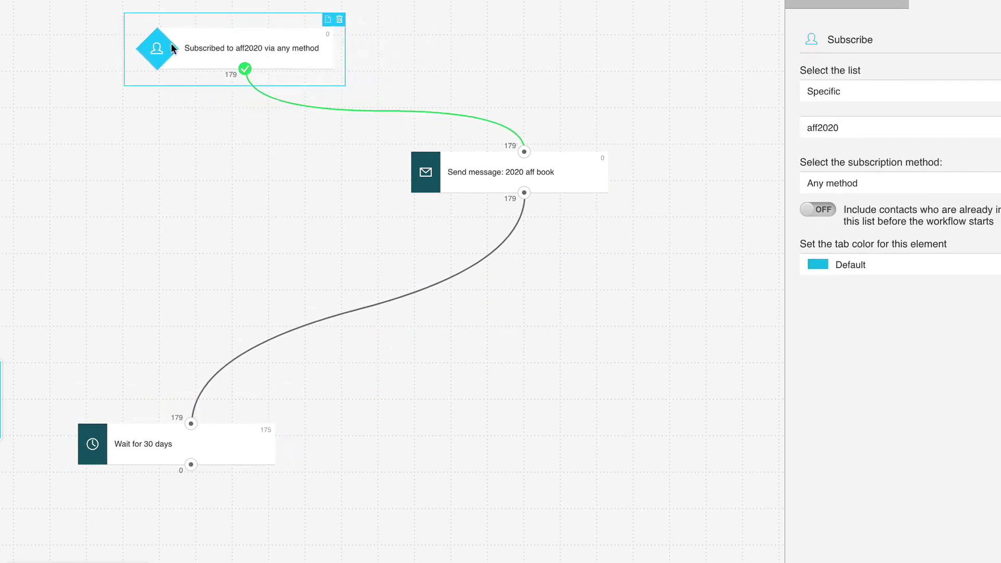
left_click_drag(445, 158, 338, 198)
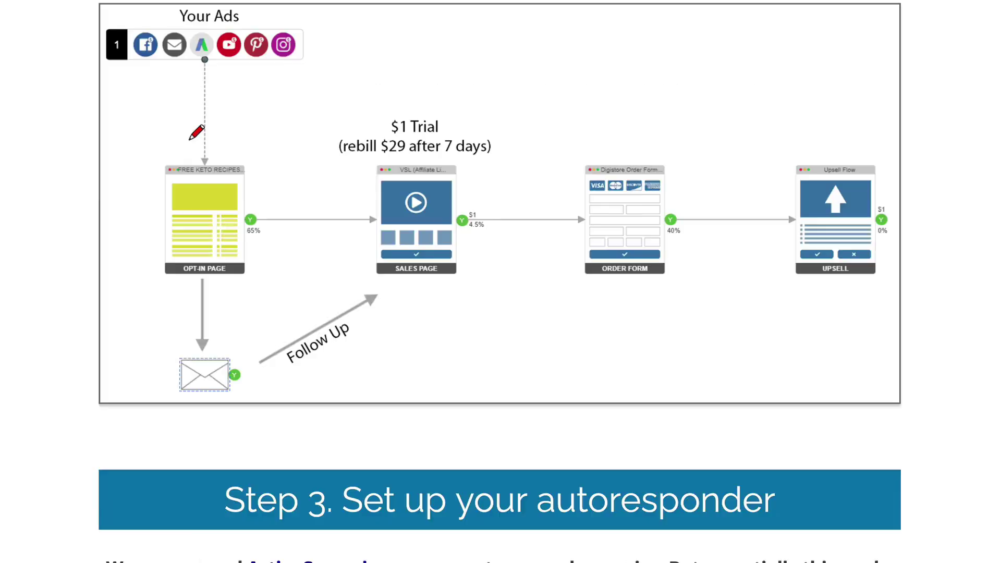
Step: Circle the opt-in page, draw the follow-up path via the email to the sales page, write "list", and clear the drawings
mouse_move(189, 136)
left_mouse_down()
mouse_move(151, 245)
mouse_move(290, 198)
mouse_move(199, 156)
left_mouse_up()
mouse_move(214, 284)
left_mouse_down()
mouse_move(210, 359)
mouse_move(372, 282)
left_mouse_up()
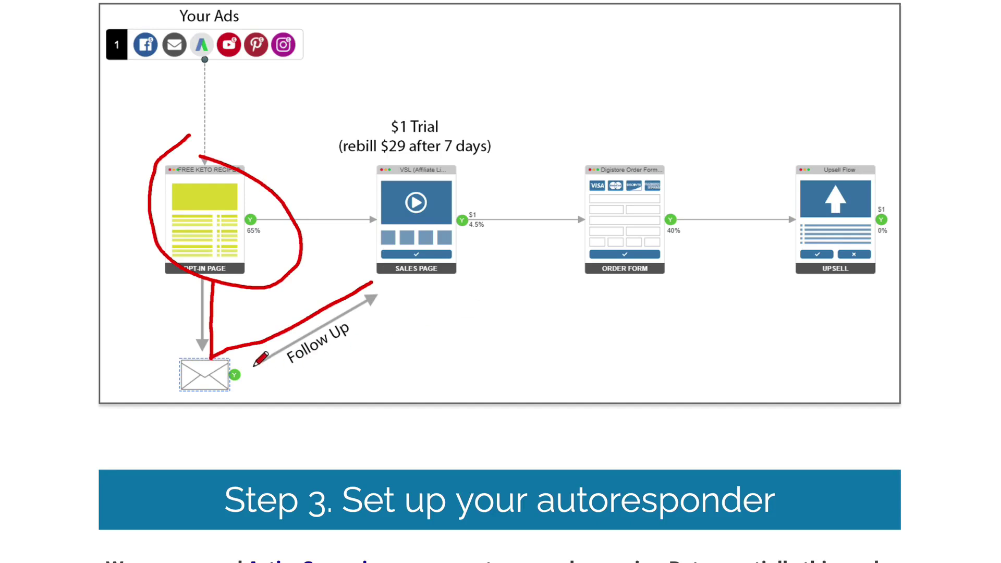
mouse_move(237, 374)
left_mouse_down()
mouse_move(373, 371)
mouse_move(392, 383)
mouse_move(430, 383)
left_mouse_up()
mouse_move(459, 352)
left_mouse_down()
mouse_move(456, 379)
mouse_move(474, 366)
left_mouse_up()
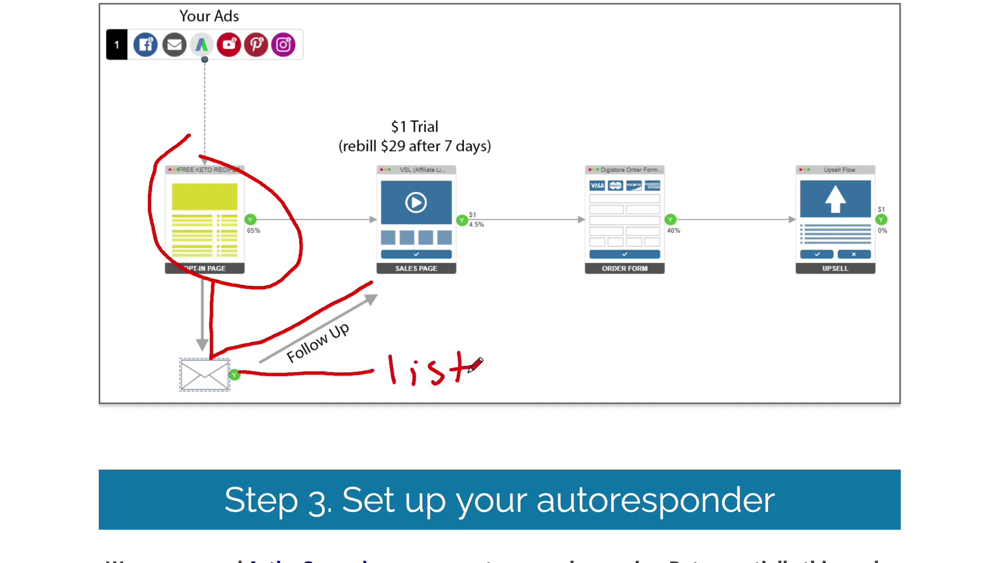
left_click(413, 361)
key("Escape")
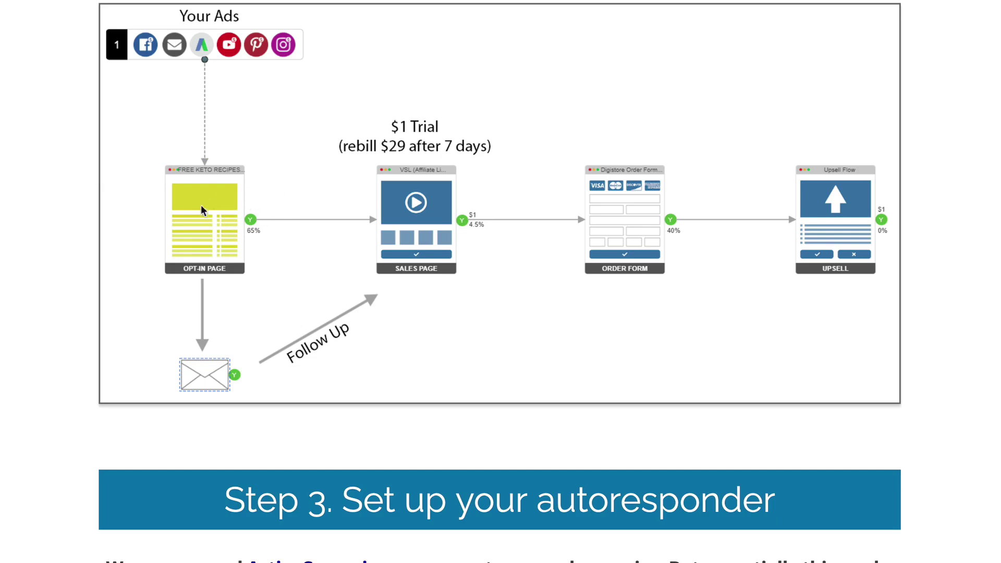
Step: Read through the autoresponder instructions to Step 4 on the landing page and follow the Clickfunnels link
scroll(211, 198, "down", 10)
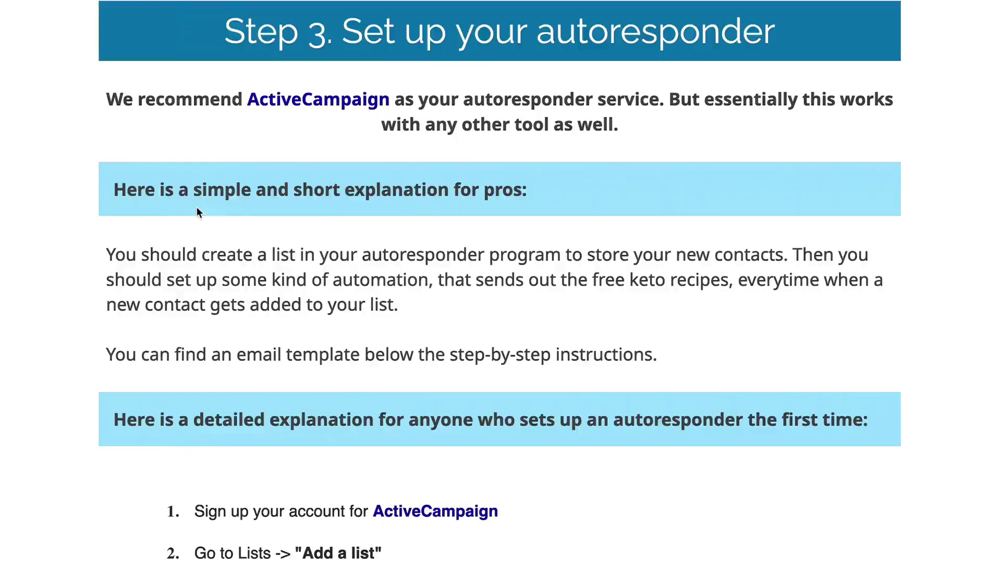
scroll(196, 206, "down", 15)
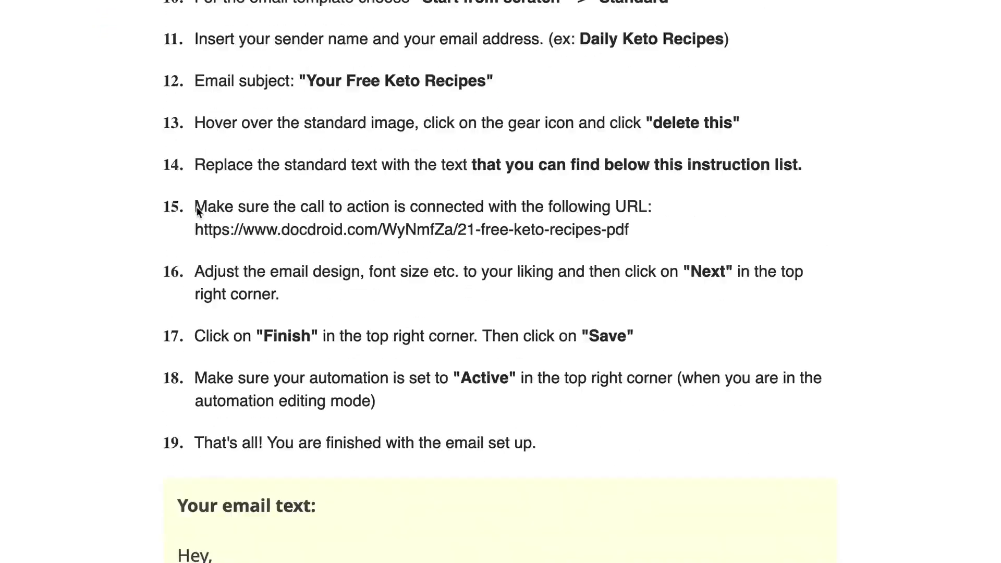
scroll(197, 211, "down", 10)
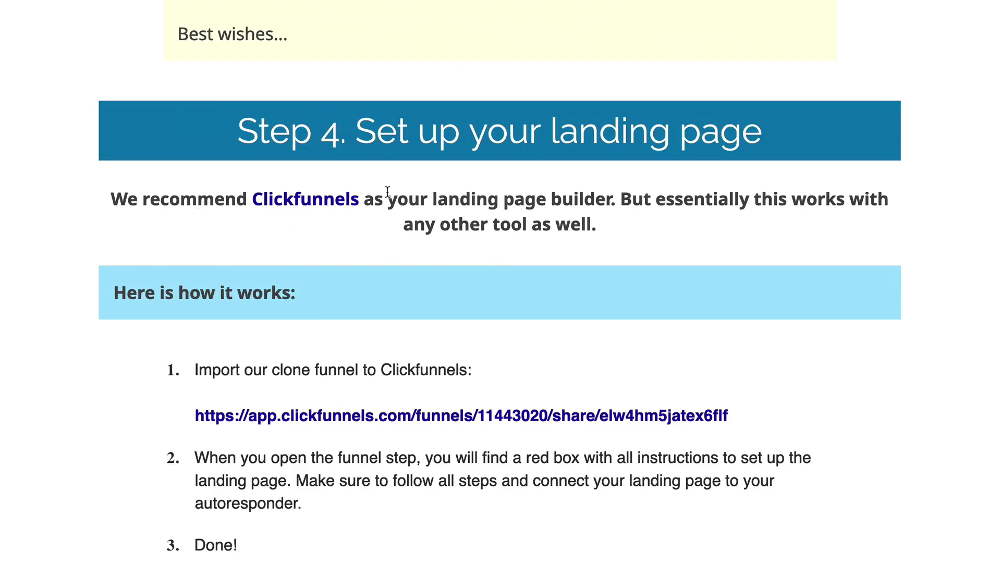
left_click(334, 199)
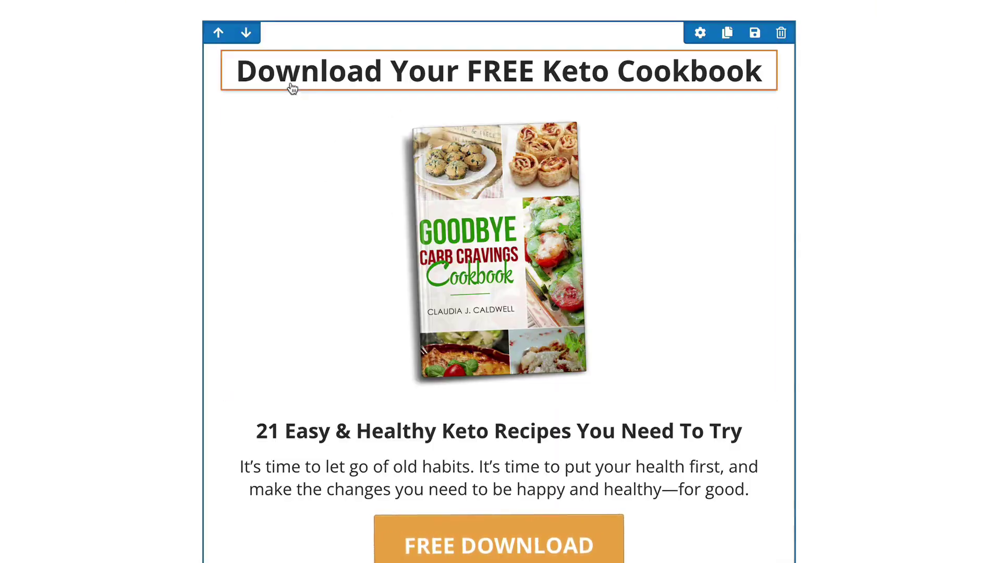
Step: Examine the keto cookbook landing page from its headline down to the testimonials
left_click(516, 81)
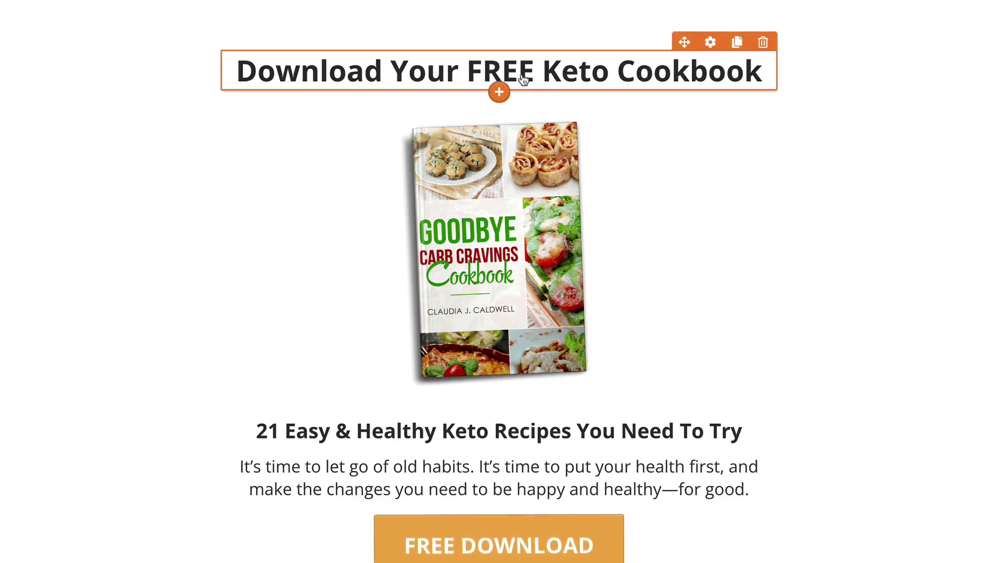
scroll(678, 157, "down", 12)
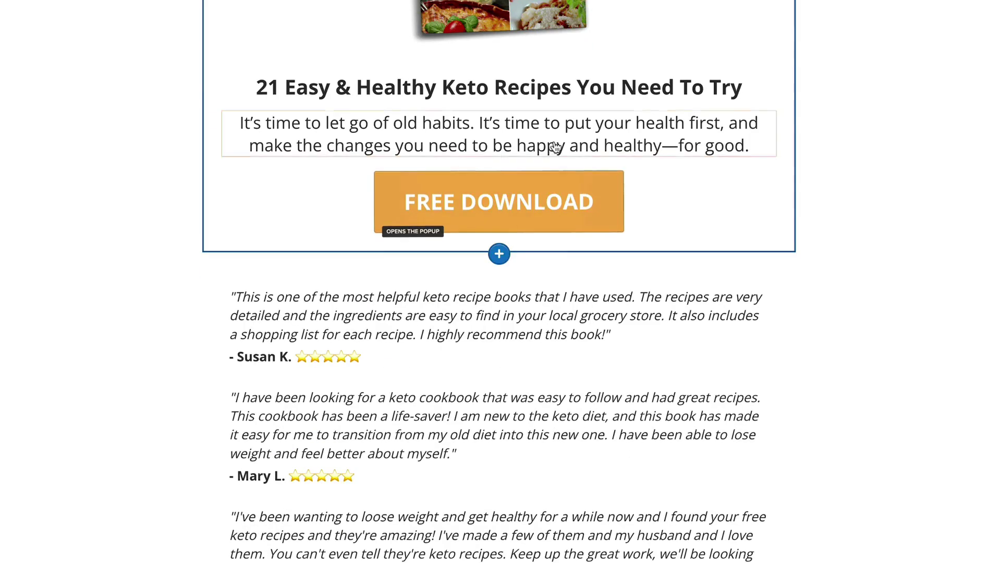
scroll(292, 225, "up", 12)
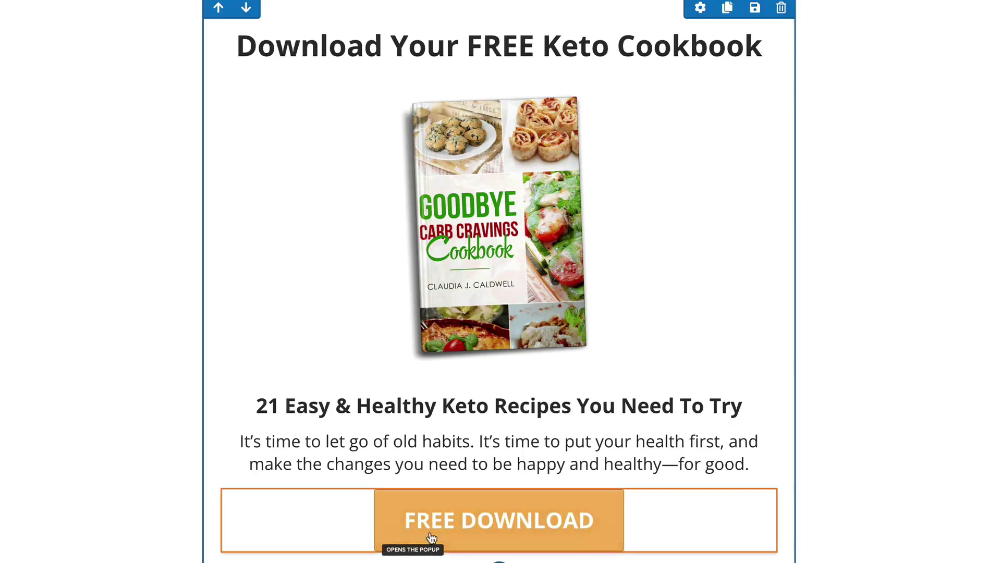
Step: Check the action options of the landing page's FREE DOWNLOAD button, including Open the Pop Up, and close its settings
scroll(447, 516, "down", 2)
left_click(636, 417)
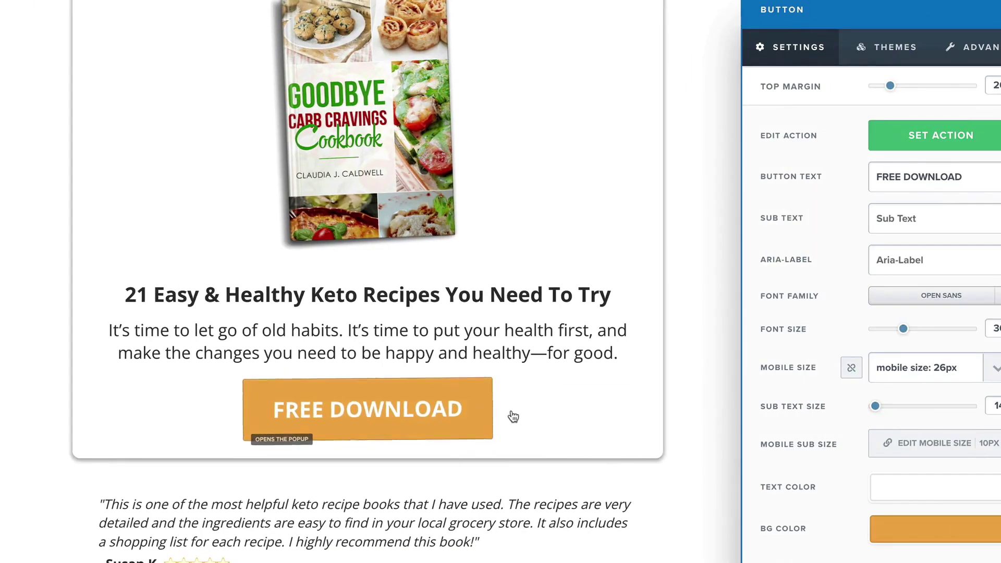
left_click(913, 139)
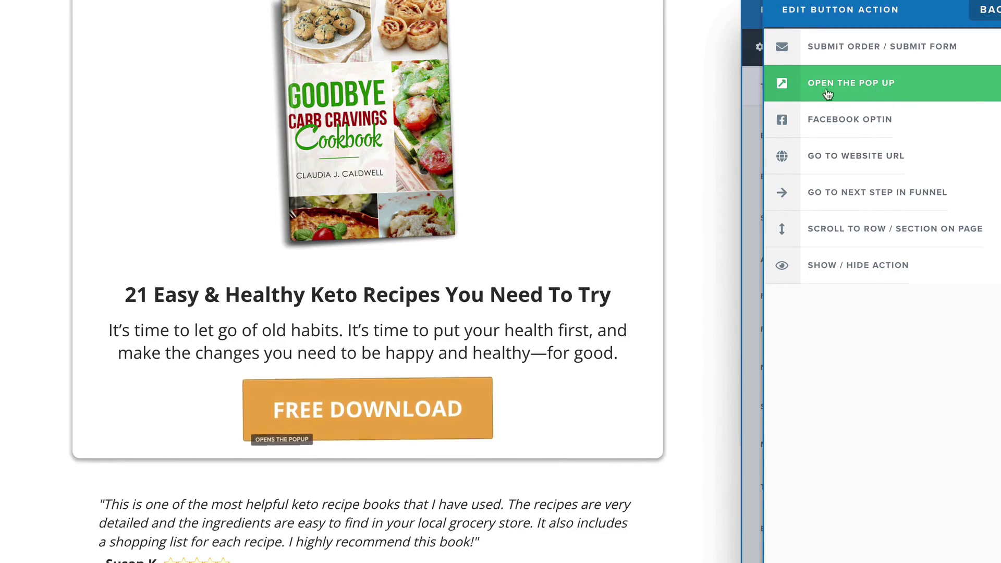
left_click(679, 81)
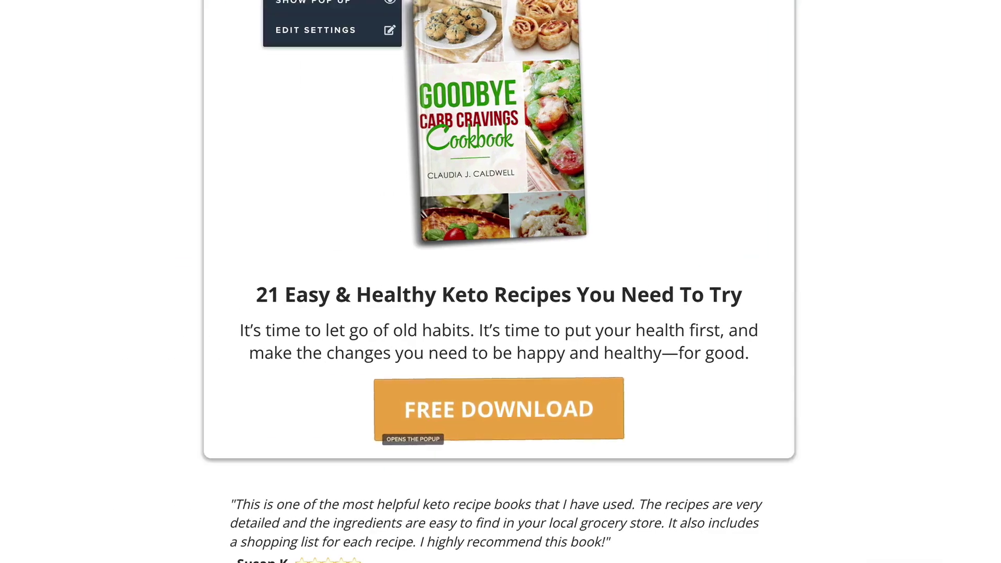
Step: Show the opt-in pop-up with its email field, close it, and show it again
left_click(324, 9)
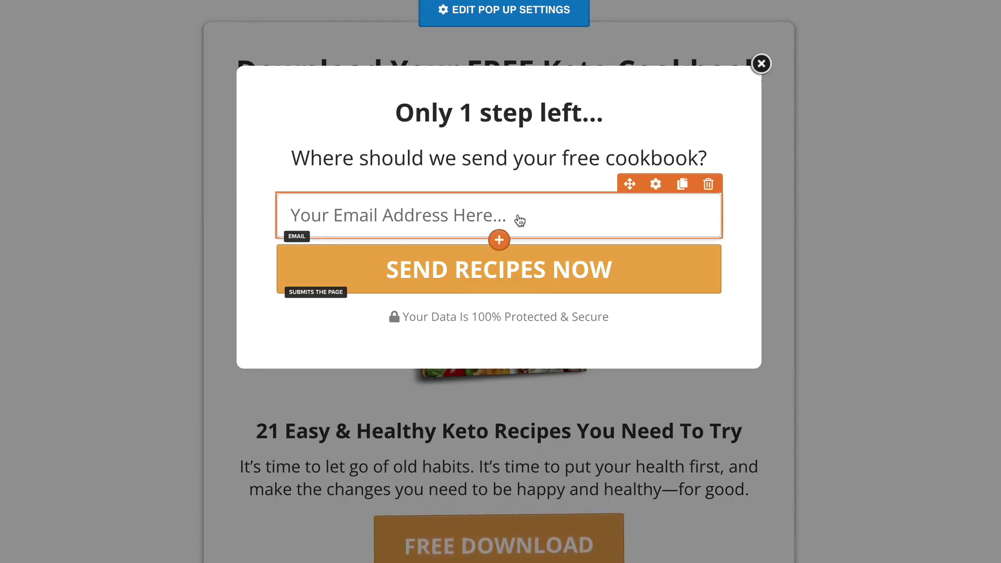
left_click(161, 205)
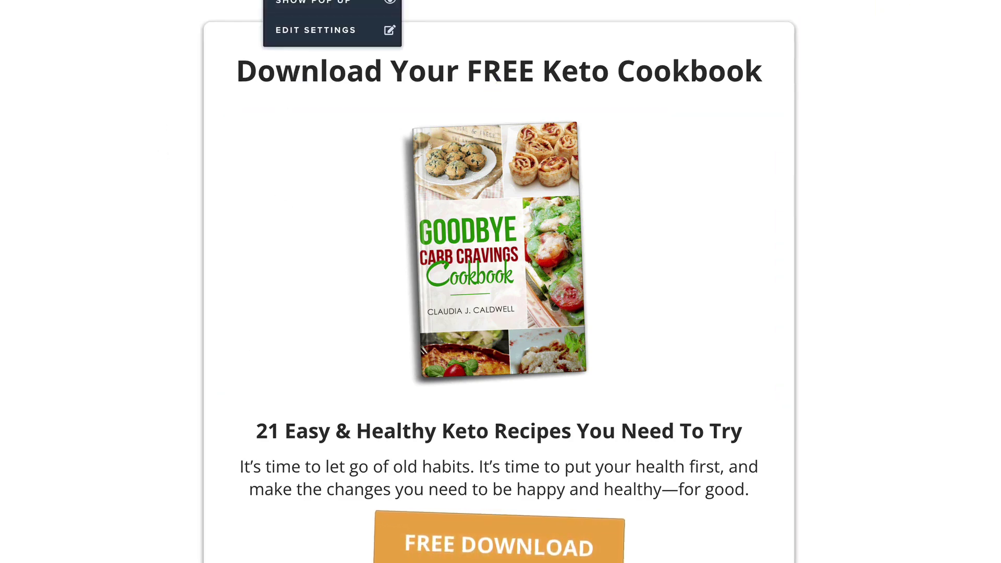
left_click(307, 2)
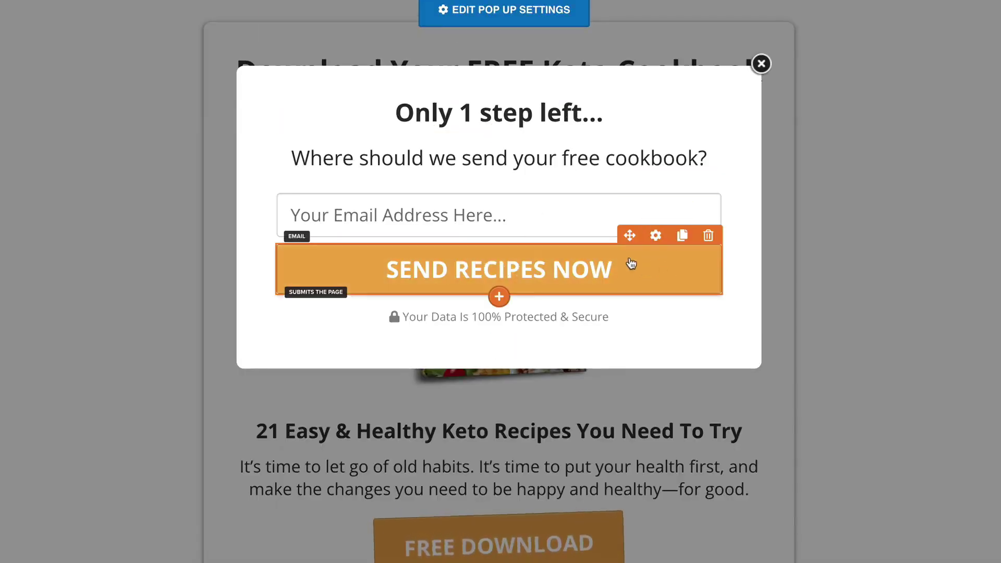
Step: Set the action of the pop-up's SEND RECIPES NOW button to Submit Order / Submit Form
left_click(655, 235)
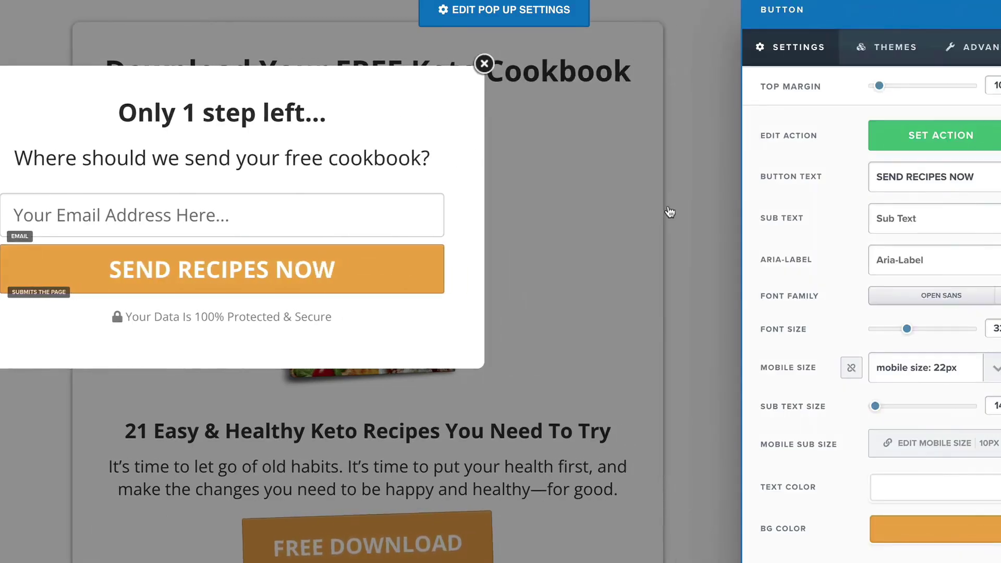
left_click(921, 141)
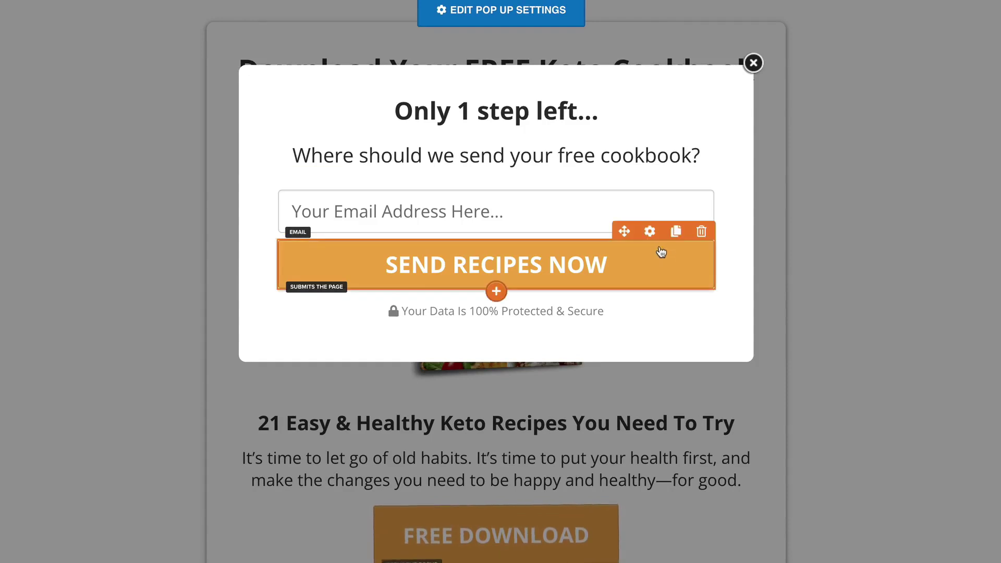
left_click(650, 231)
left_click(862, 134)
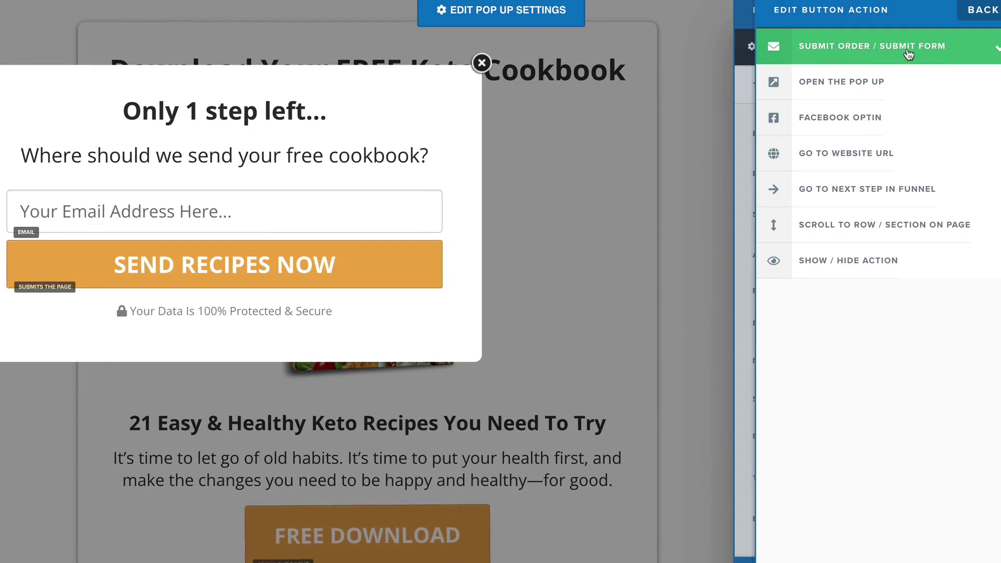
left_click(946, 50)
Step: Inspect the full On Submit Go To affiliate URL in the page's general settings and close them
mouse_move(239, 162)
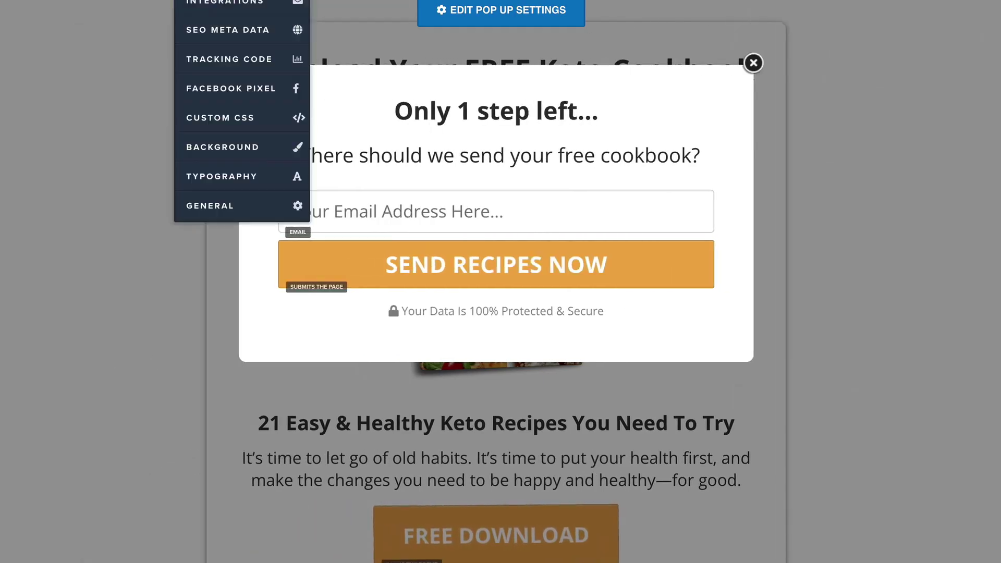
left_click(224, 205)
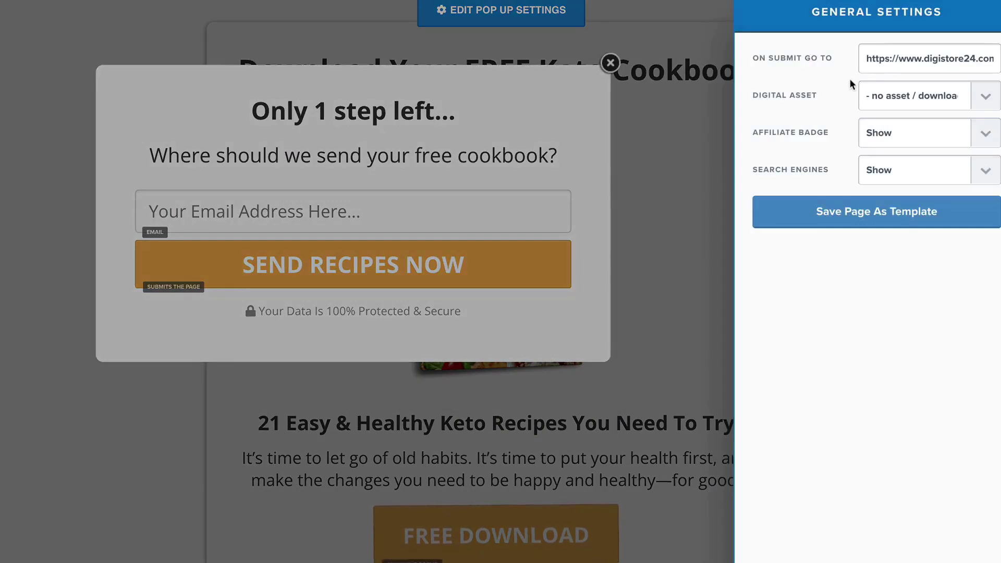
left_click_drag(861, 59, 997, 59)
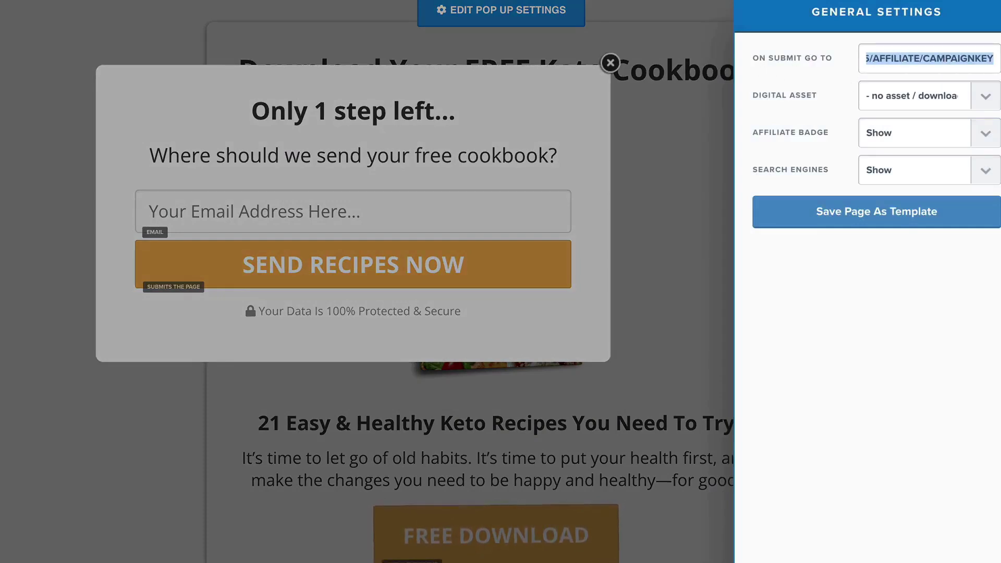
left_click(970, 59)
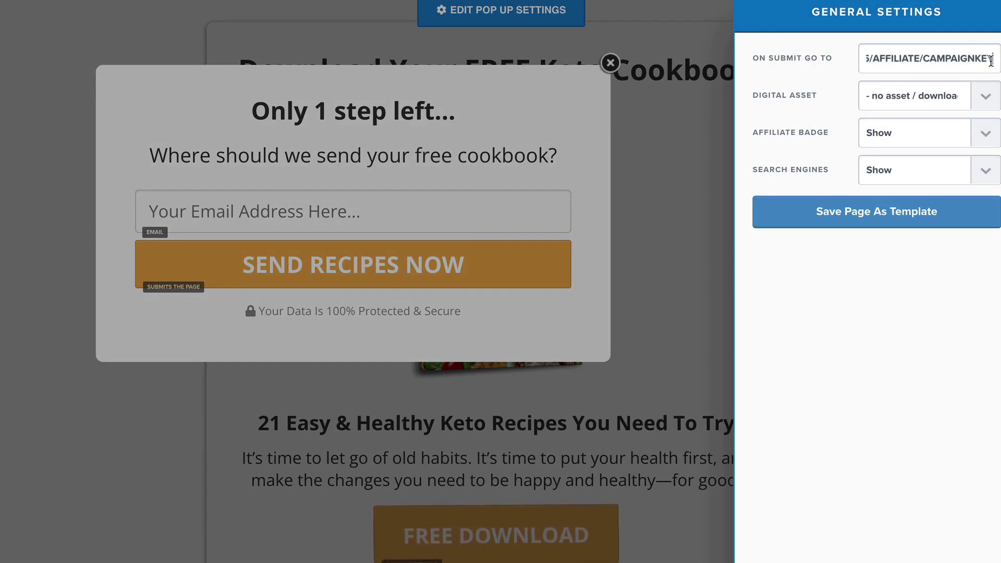
left_click_drag(989, 58, 837, 61)
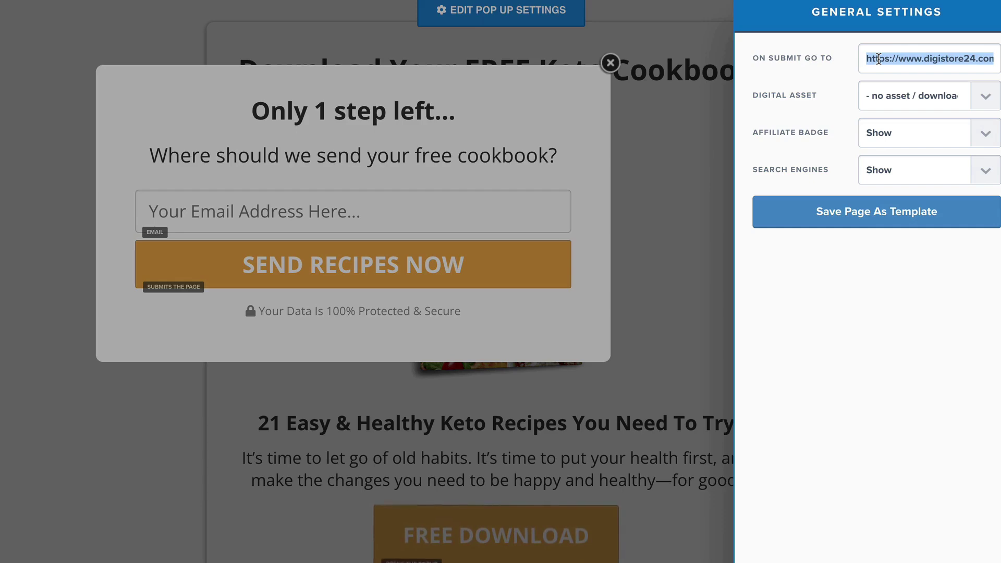
left_click(724, 42)
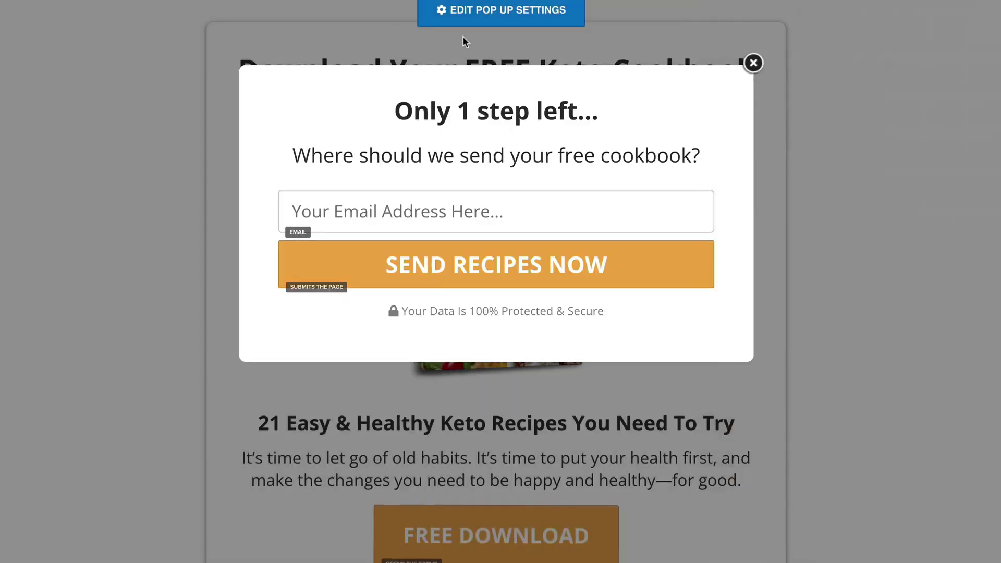
Step: Try to set the pop-up's autoresponder integration to GR (Getresponse) in the email integration settings, and return to the page
left_click(240, 3)
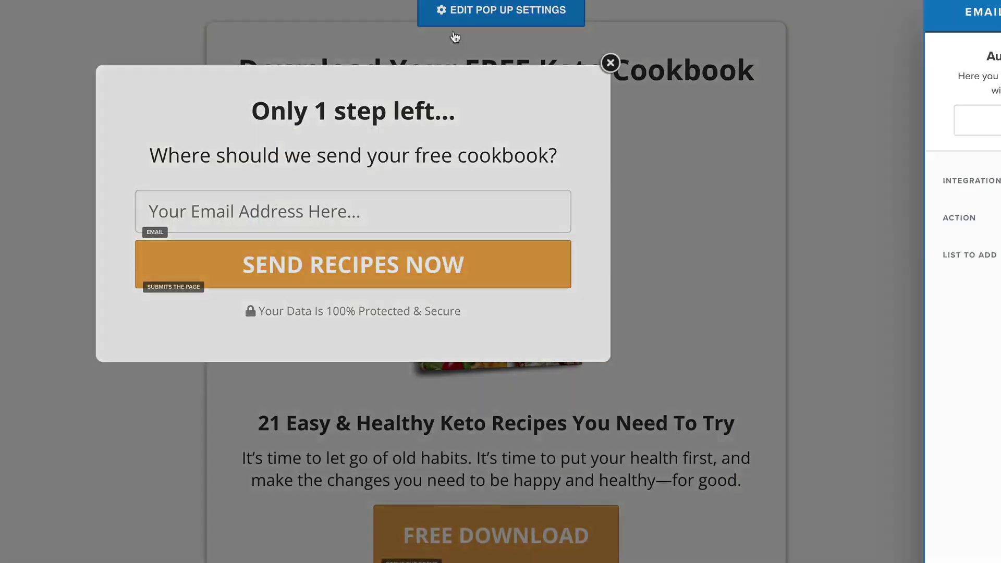
left_click(905, 195)
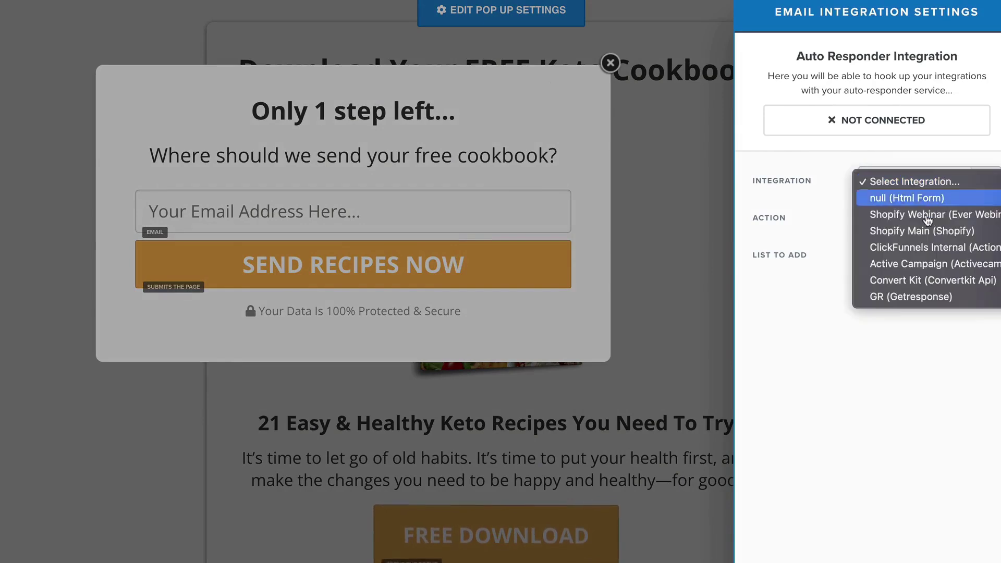
left_click(912, 301)
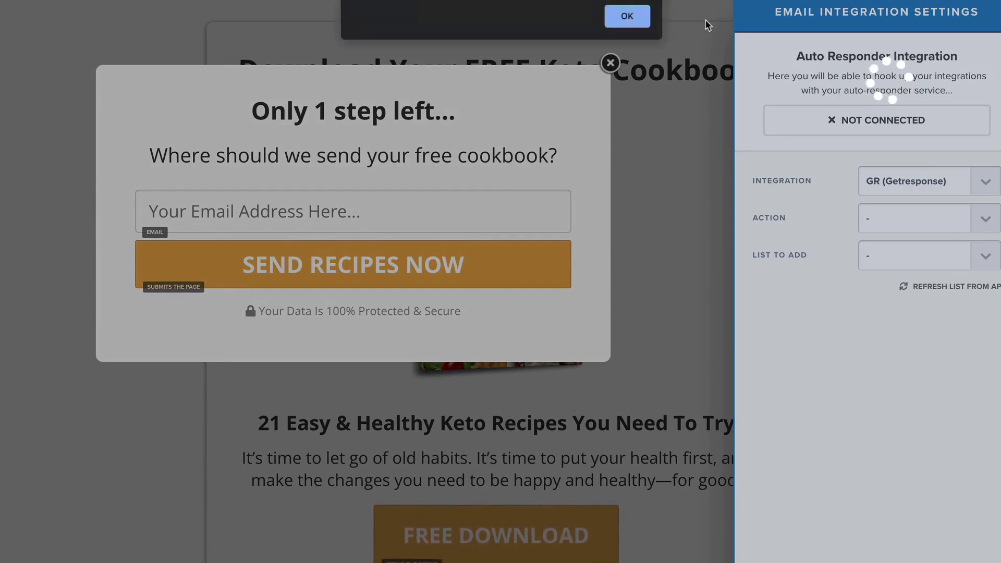
left_click(624, 16)
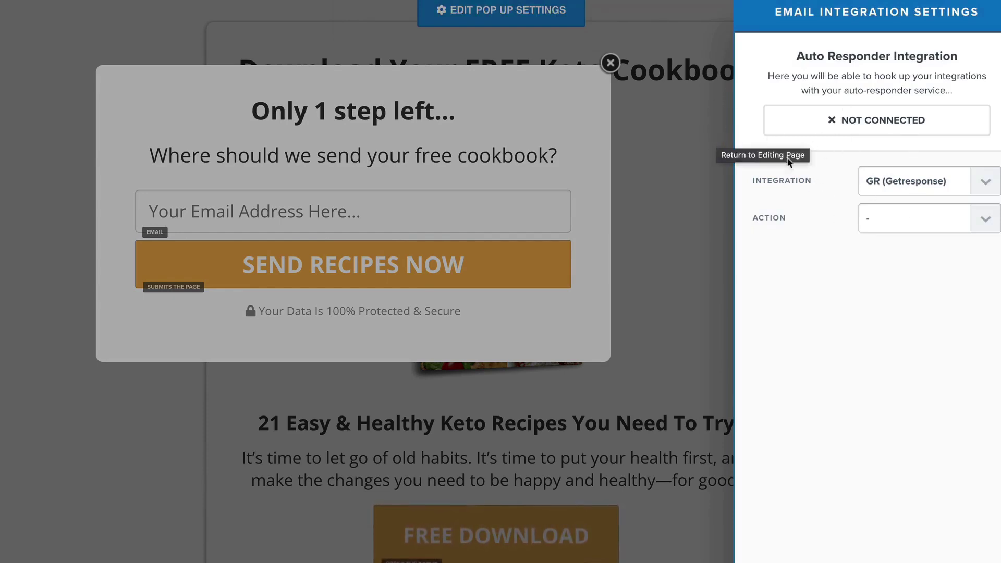
left_click(706, 127)
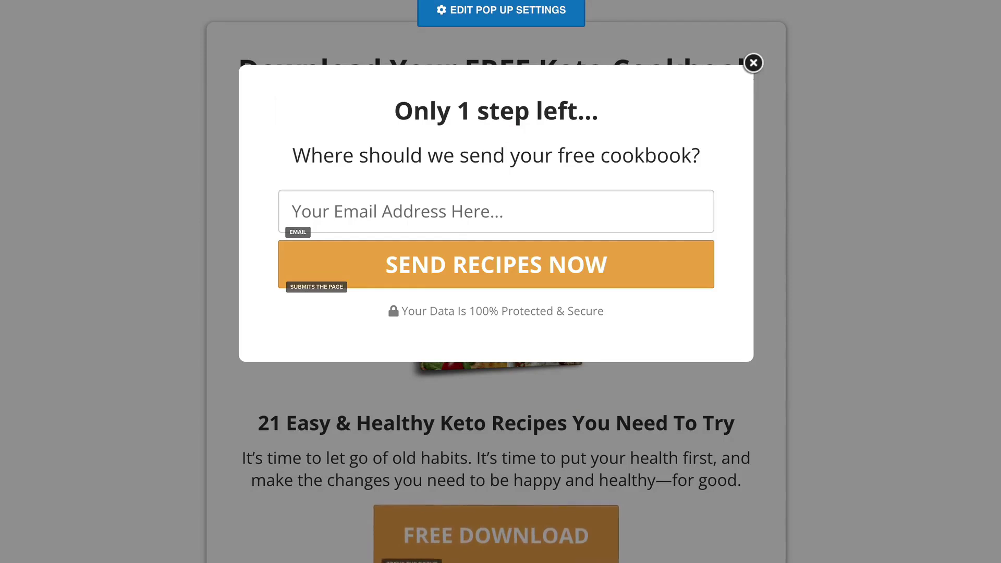
Step: Exit the page editor without saving and copy the URL of the 21 FREE Keto Recipes funnel step
left_click(48, 6)
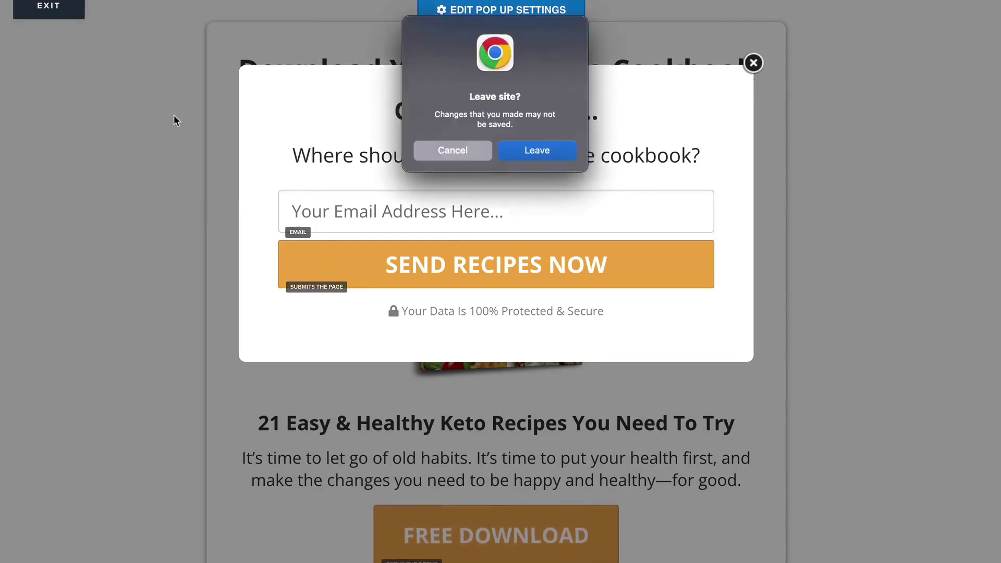
left_click(476, 148)
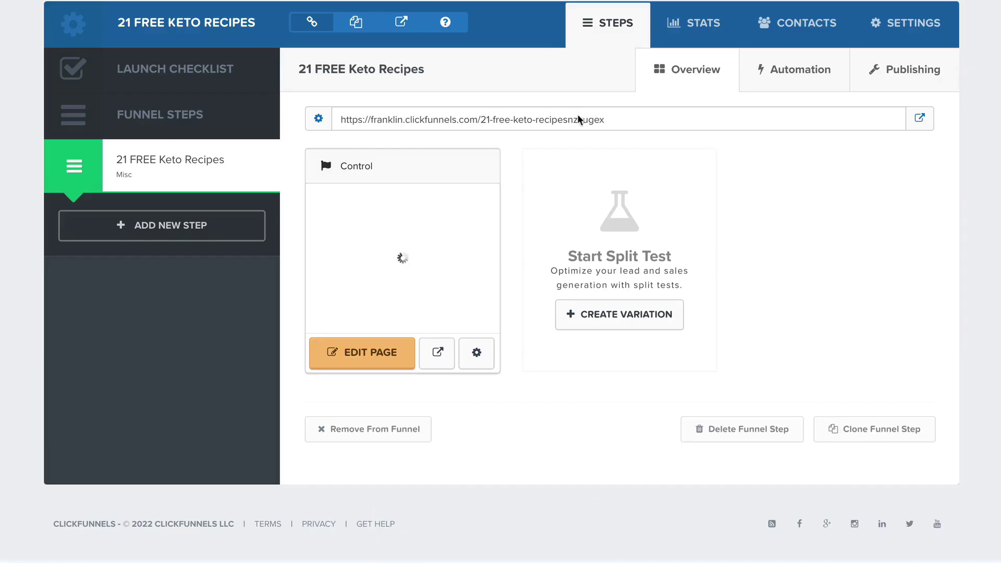
left_click_drag(608, 120, 338, 119)
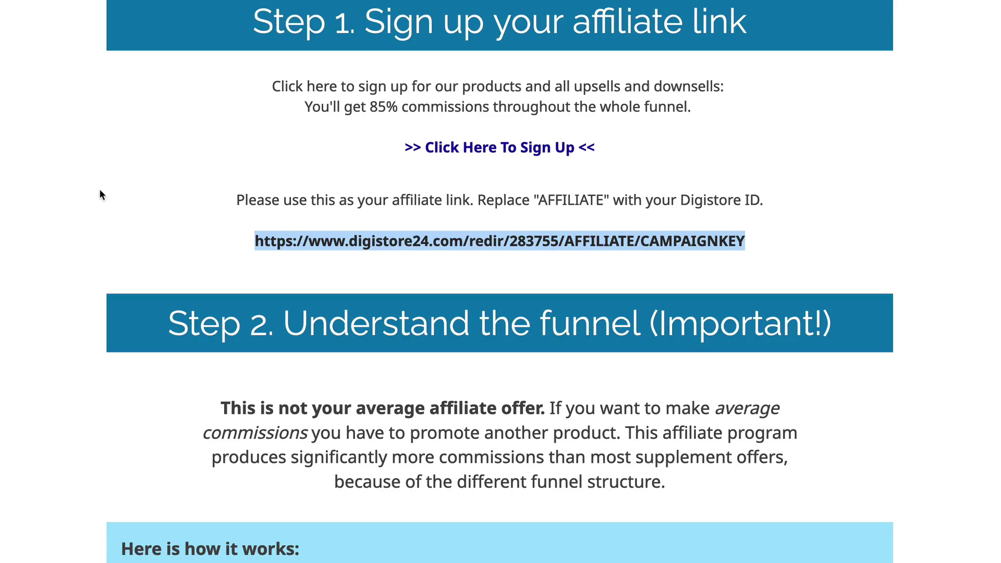
Step: Go through the affiliate portal's setup instructions down to the ad traffic options and open its Google Search Ads guide
left_click(99, 193)
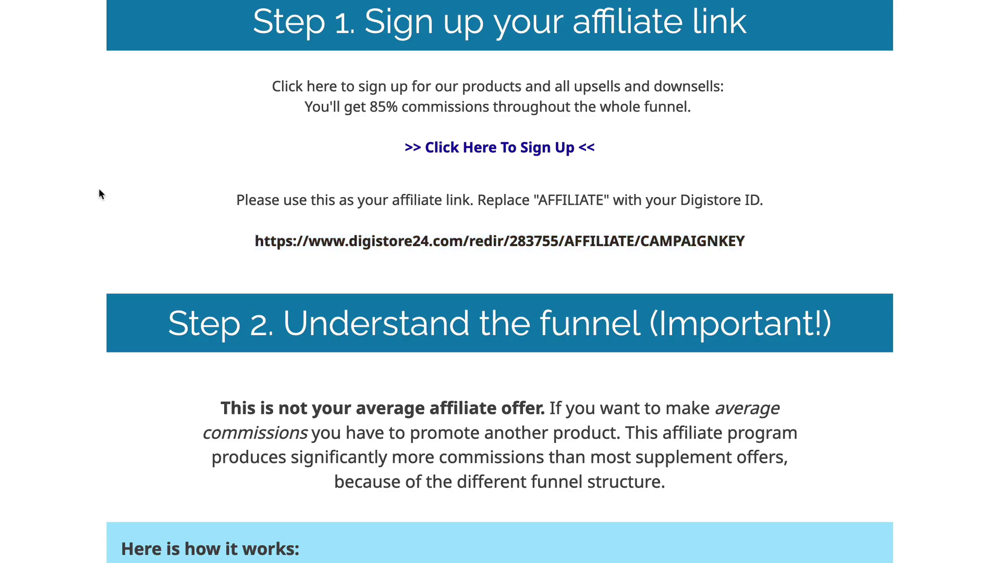
scroll(97, 194, "down", 10)
scroll(94, 193, "down", 20)
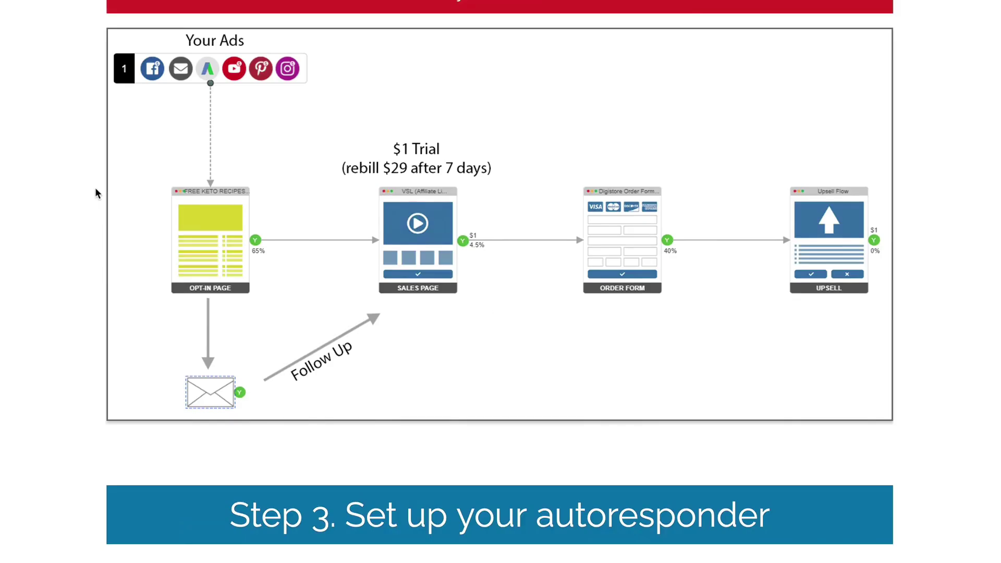
scroll(94, 192, "down", 20)
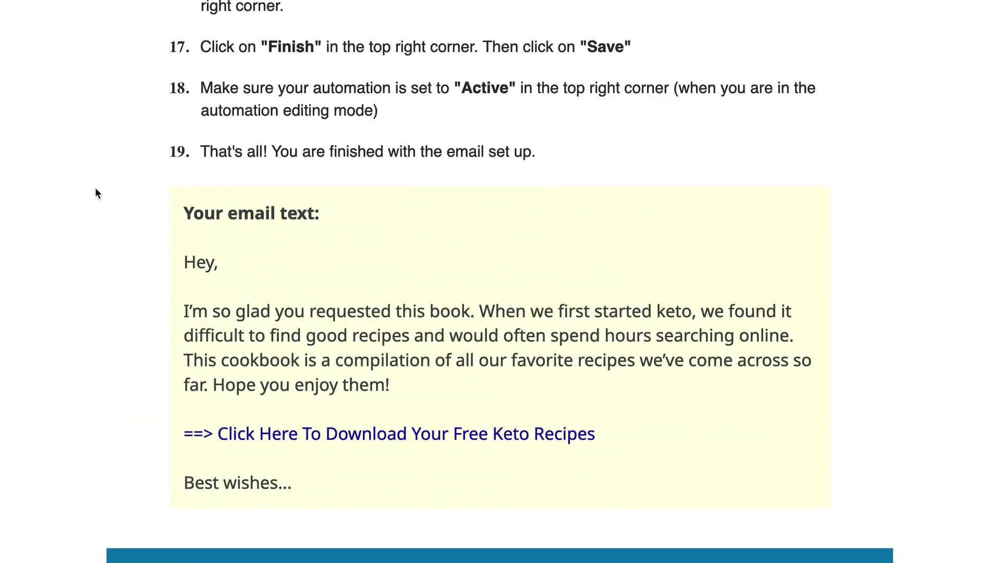
scroll(94, 193, "up", 5)
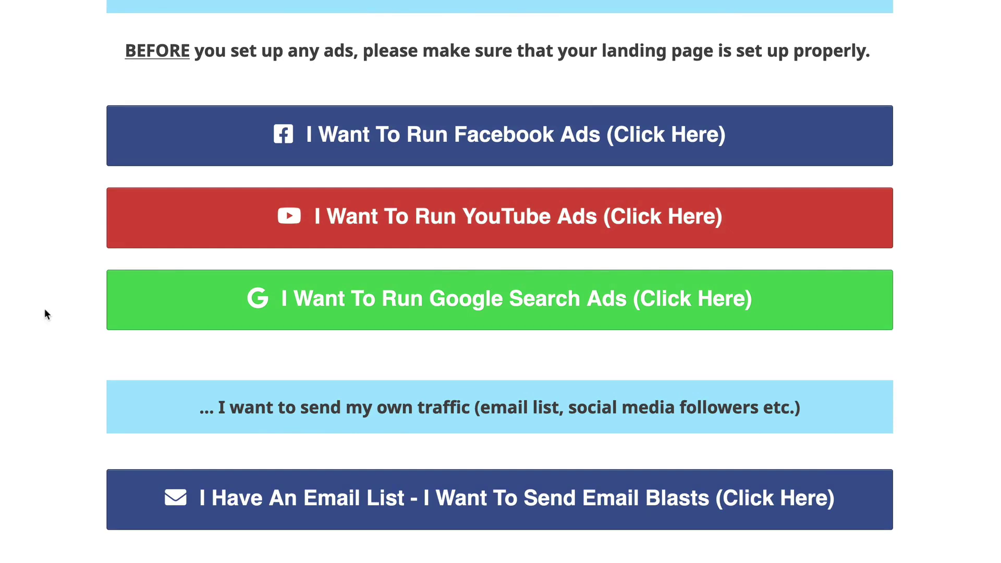
left_click(388, 298)
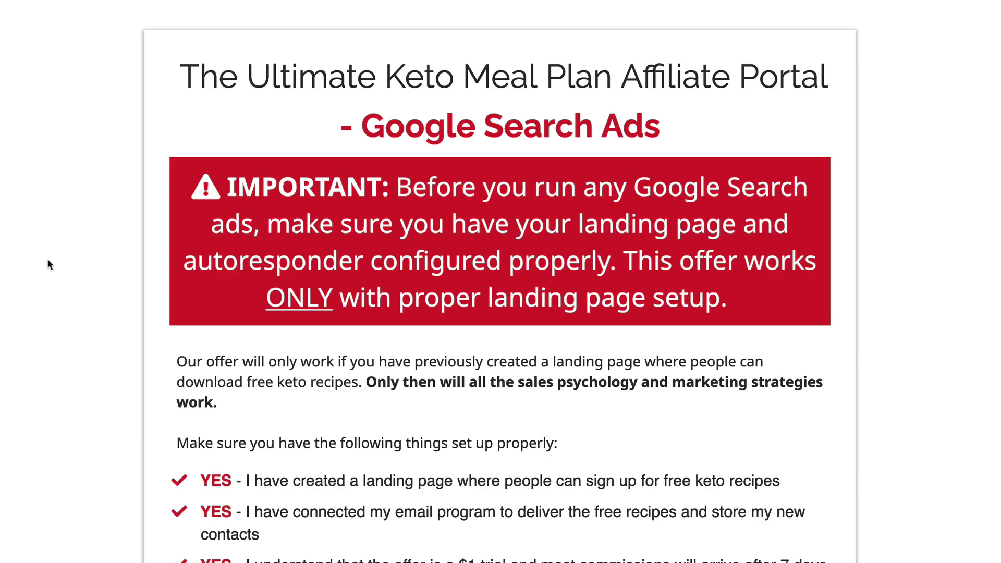
Step: Show the guide's Google materials and examine its campaign setup instructions, keyword list reference and sample ad headlines
scroll(52, 229, "down", 8)
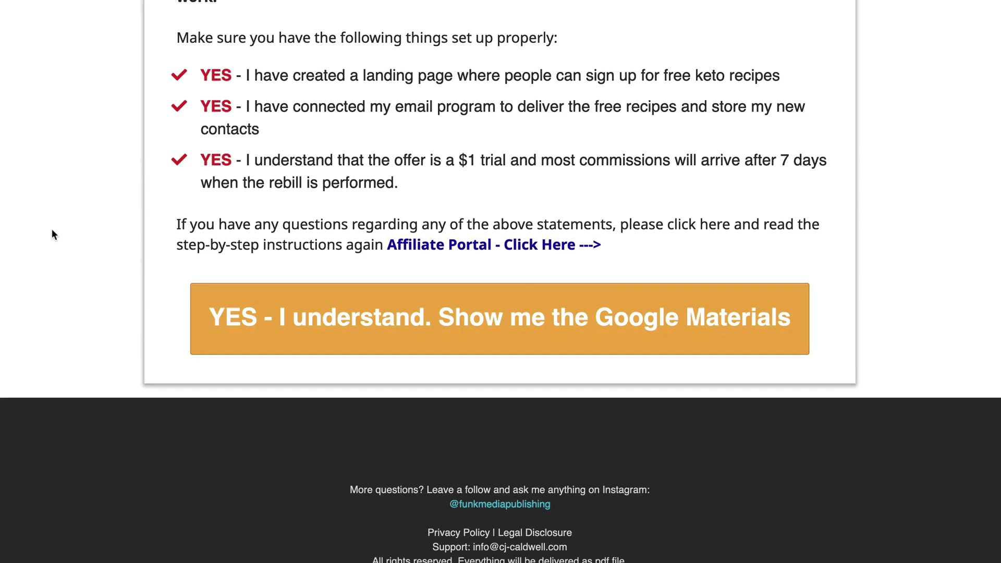
left_click(417, 325)
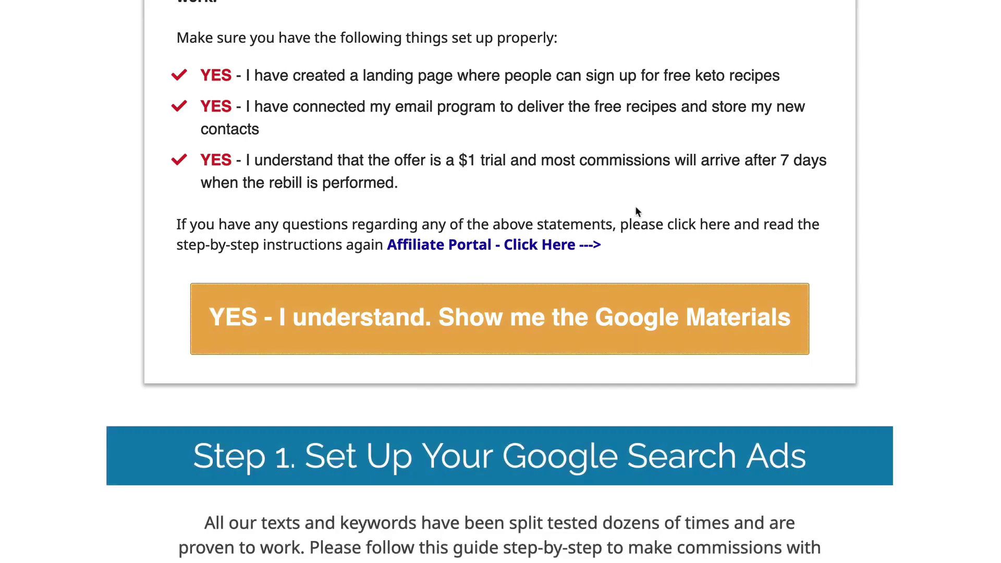
scroll(276, 298, "down", 20)
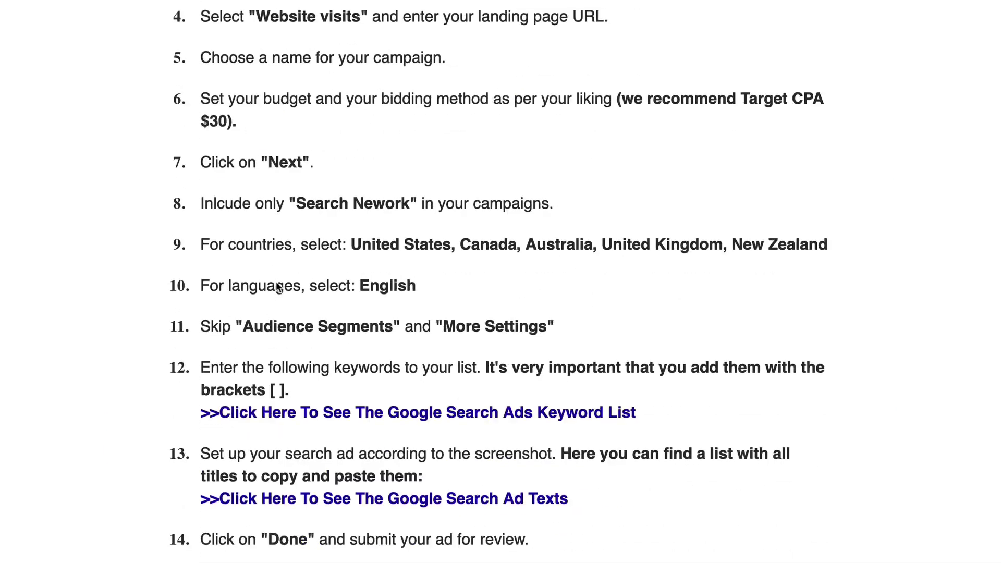
scroll(276, 282, "down", 12)
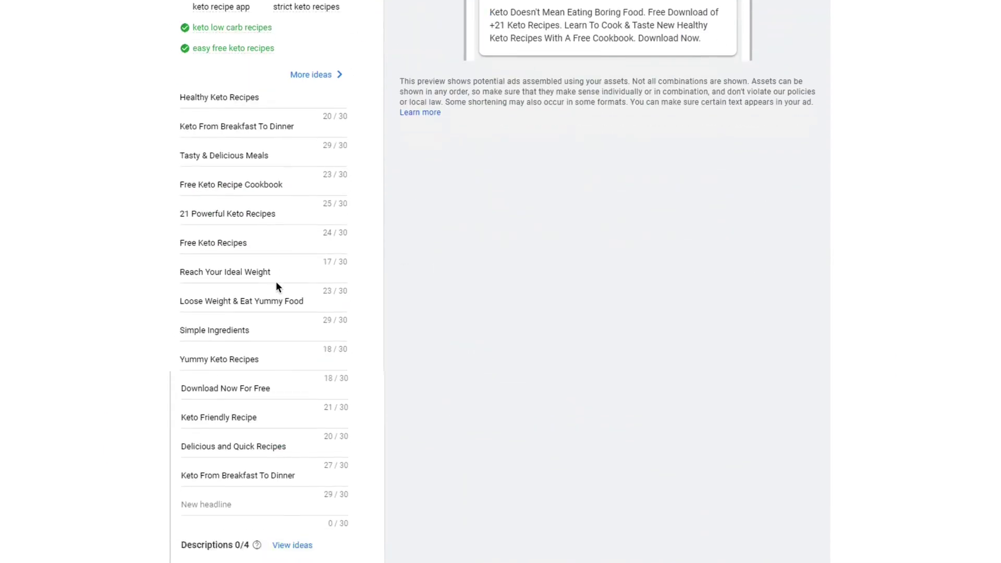
scroll(277, 282, "up", 7)
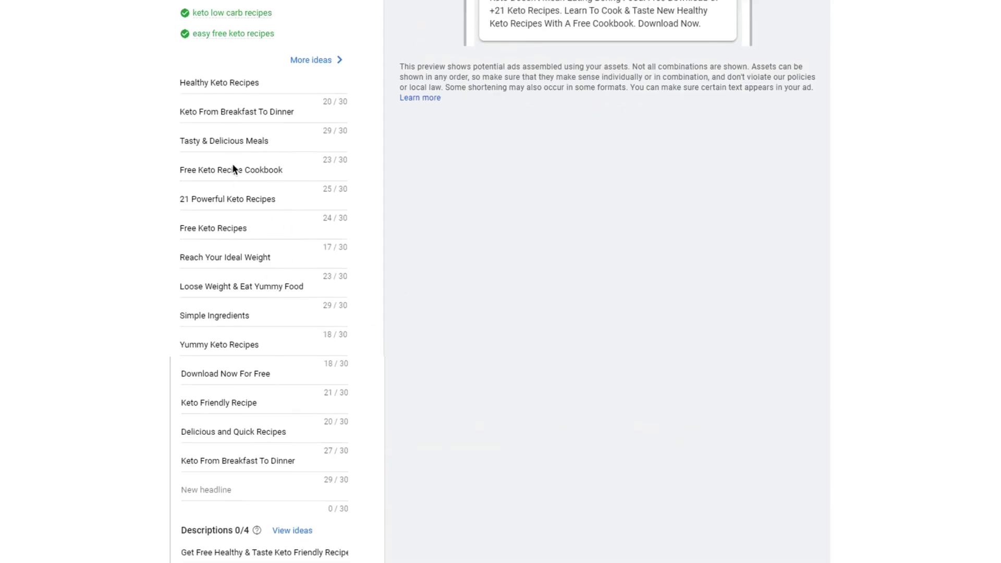
scroll(235, 263, "down", 10)
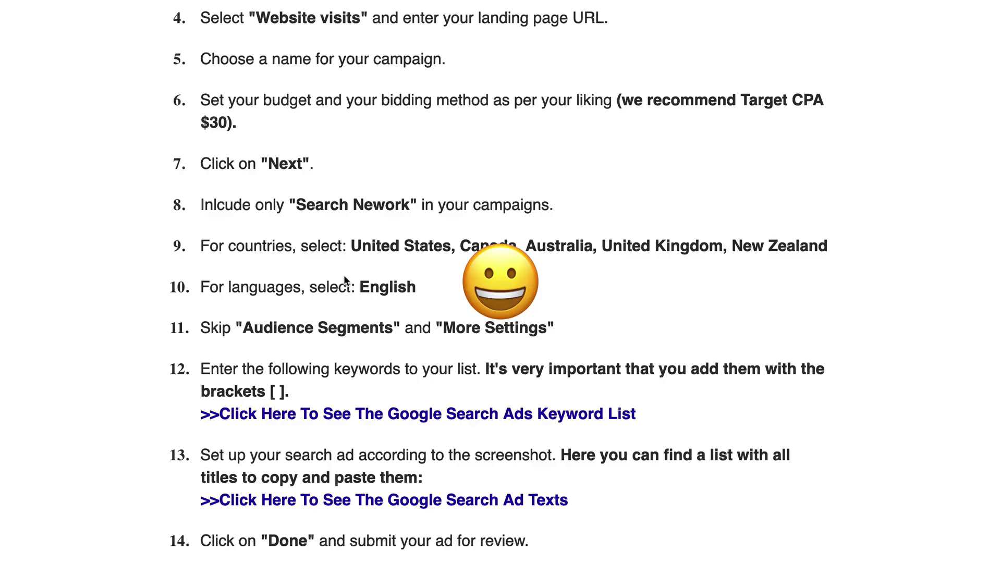
scroll(344, 276, "up", 1)
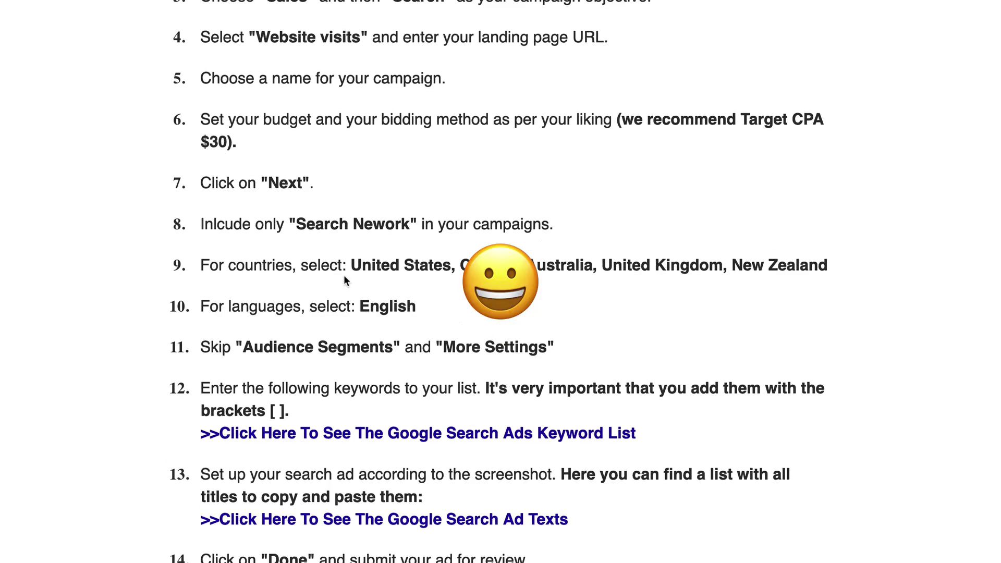
scroll(344, 277, "up", 5)
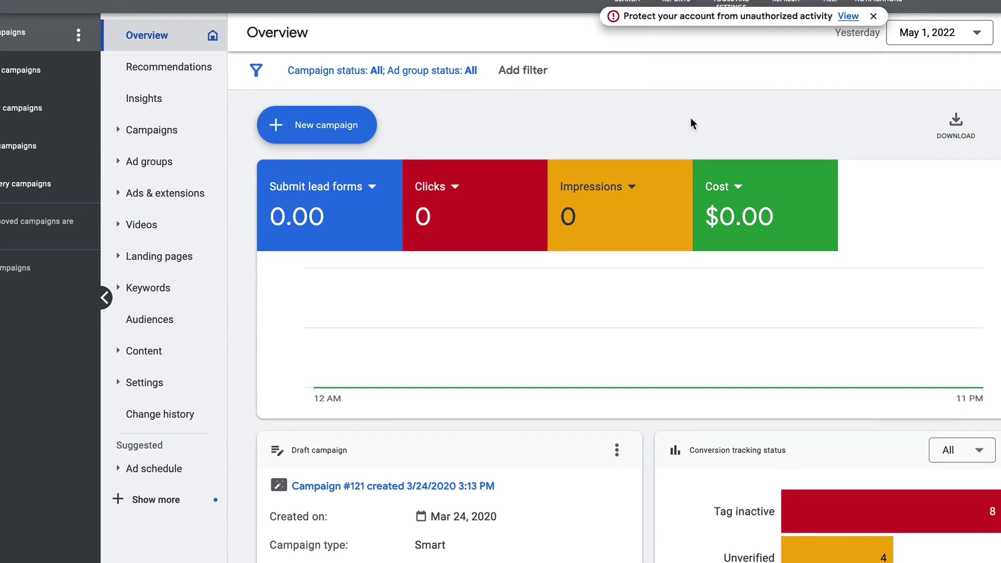
Step: Switch to Google Ads, dismiss the account protection notice and start a new campaign without a goal's guidance
left_click(874, 19)
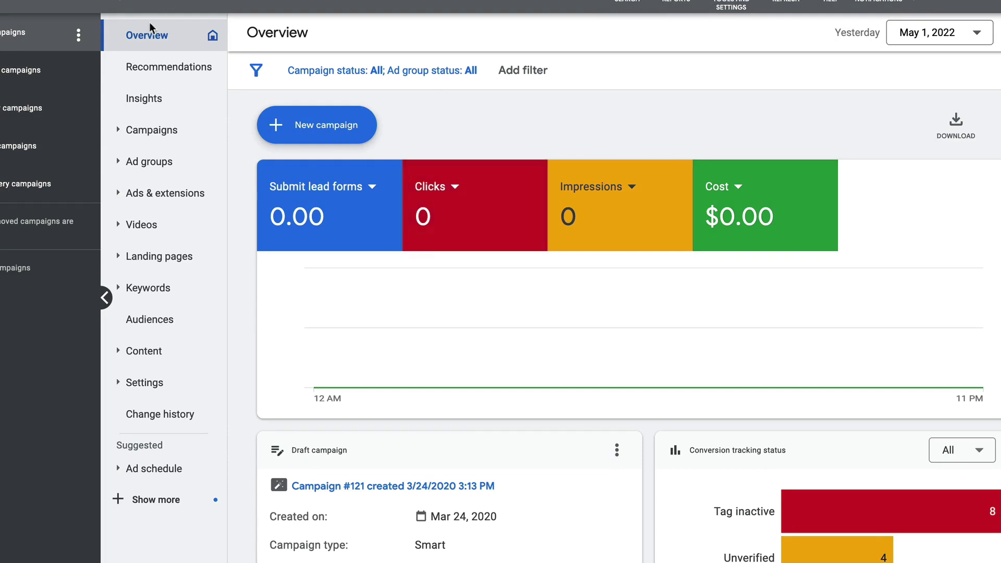
left_click(313, 126)
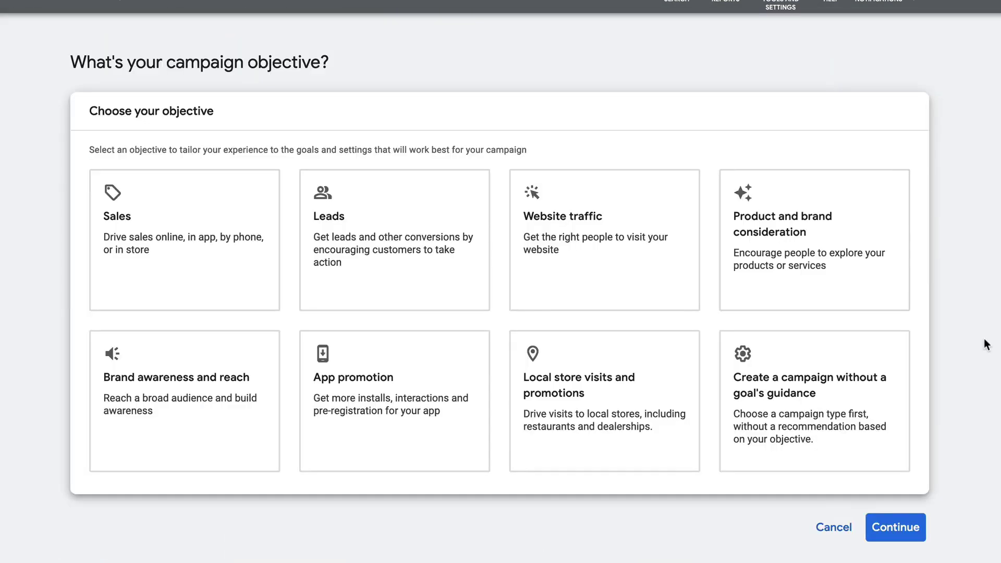
left_click(798, 432)
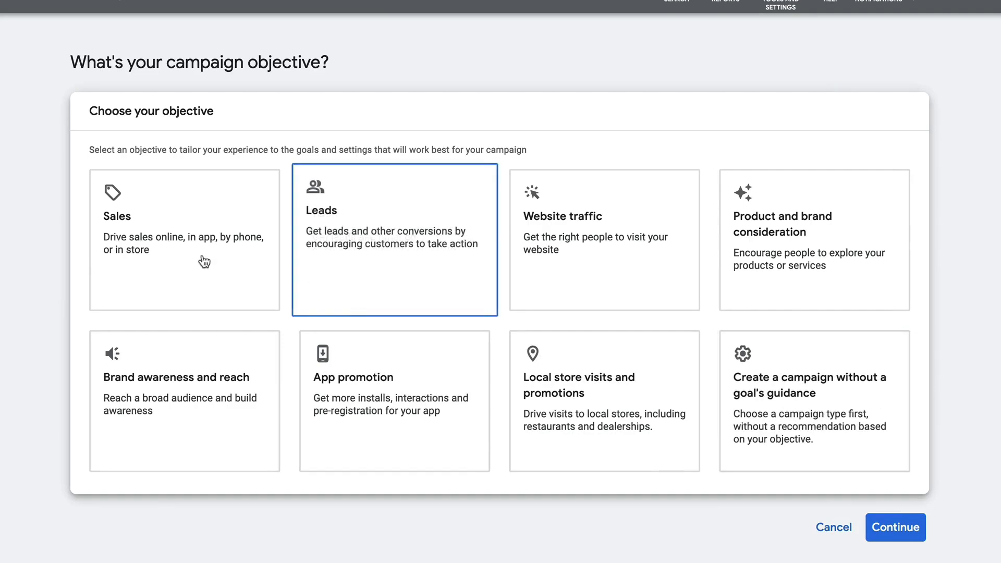
left_click(168, 217)
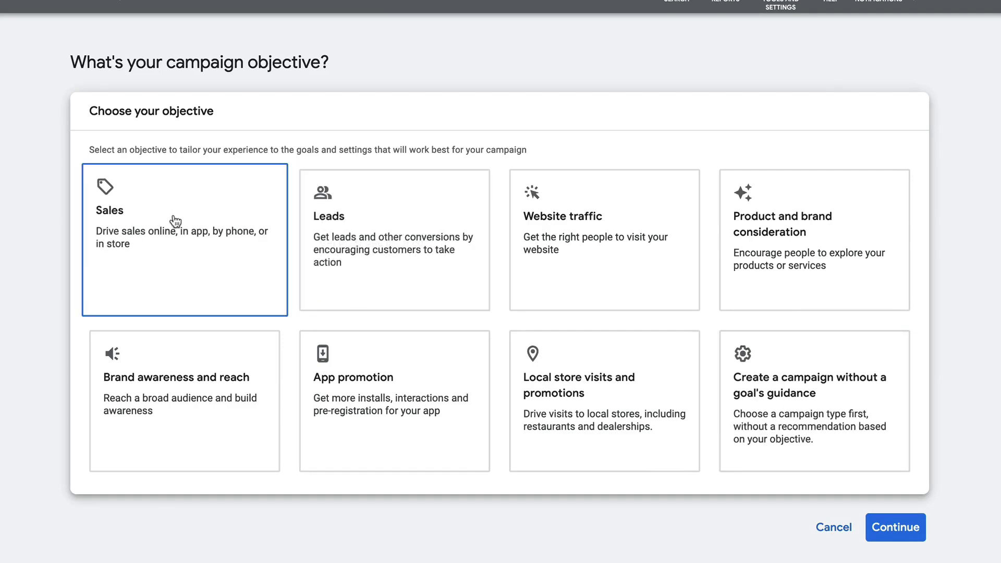
left_click(371, 214)
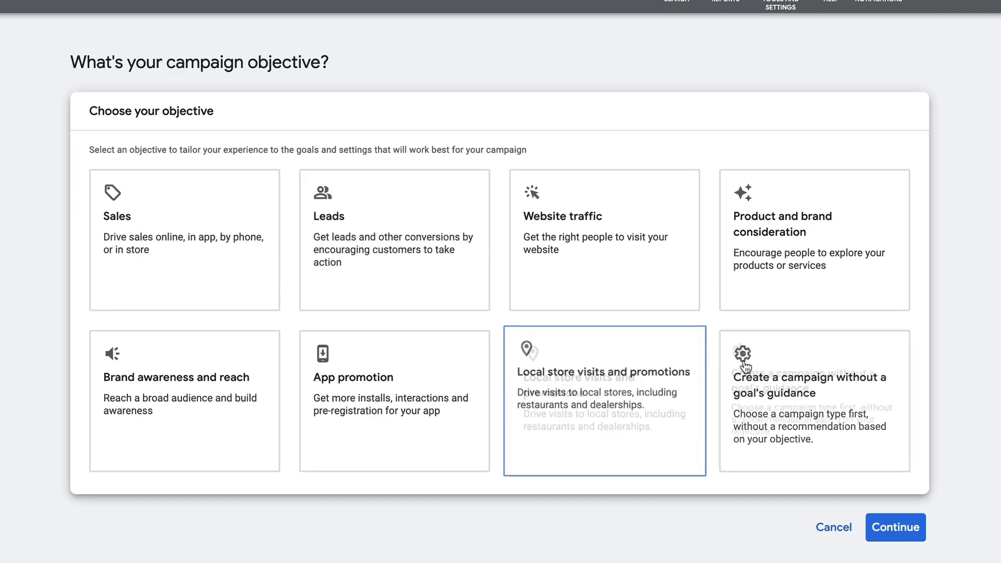
left_click(751, 379)
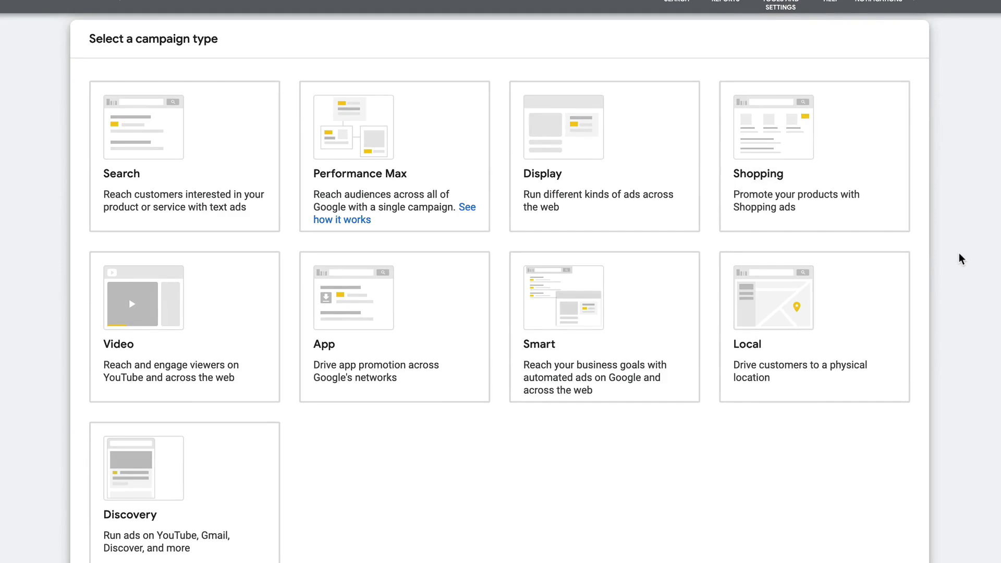
Step: Choose Search as the campaign type and continue with the account-default conversion goals
left_click(102, 170)
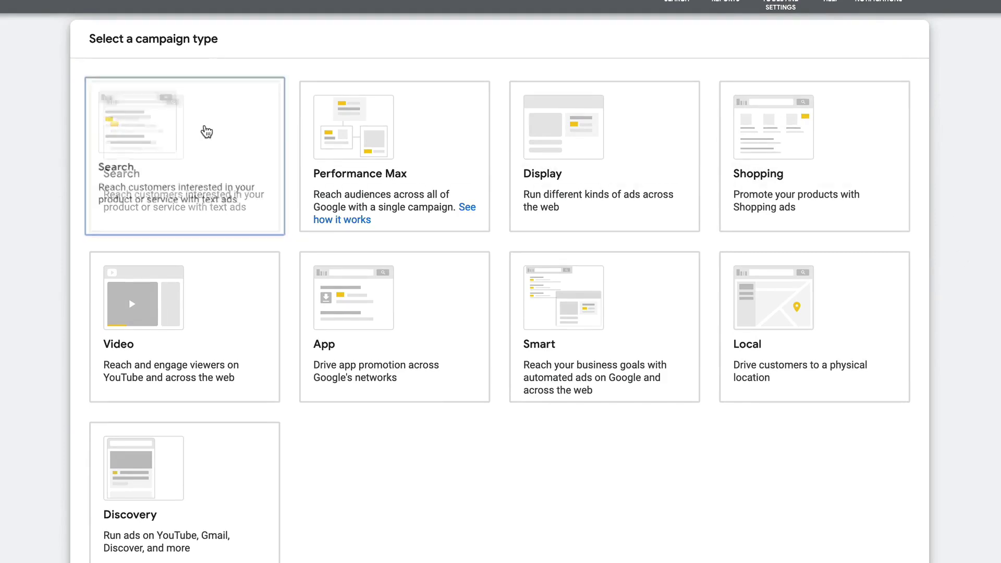
scroll(207, 132, "down", 8)
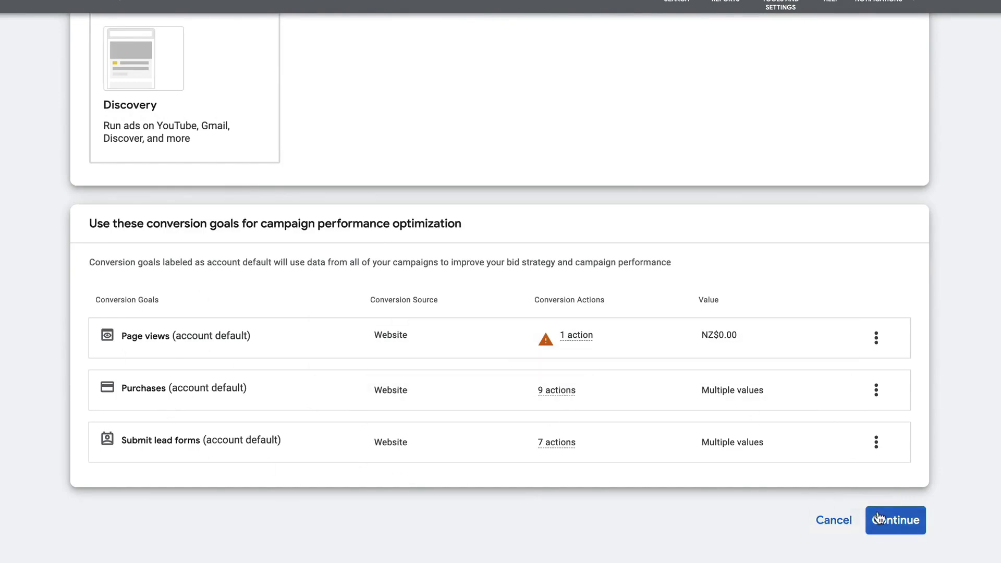
left_click(895, 520)
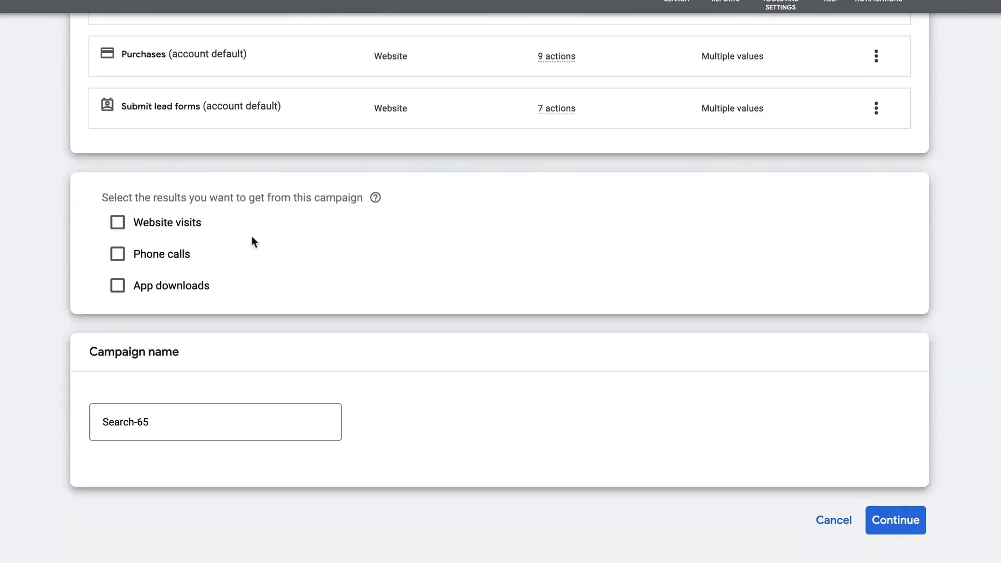
Step: Select Website visits as the campaign result, enter the copied landing page URL and continue to the campaign settings
left_click(117, 225)
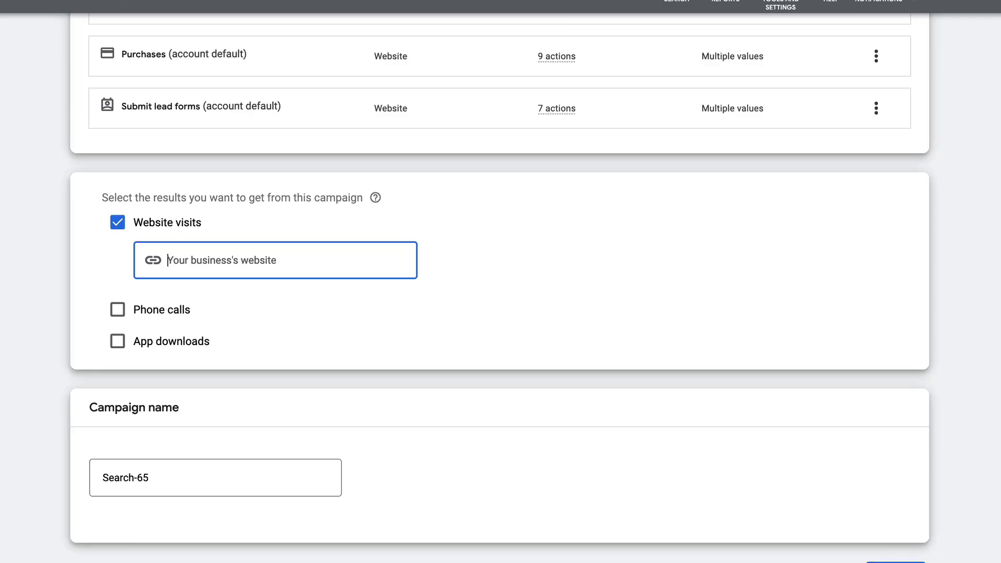
key("ctrl+v")
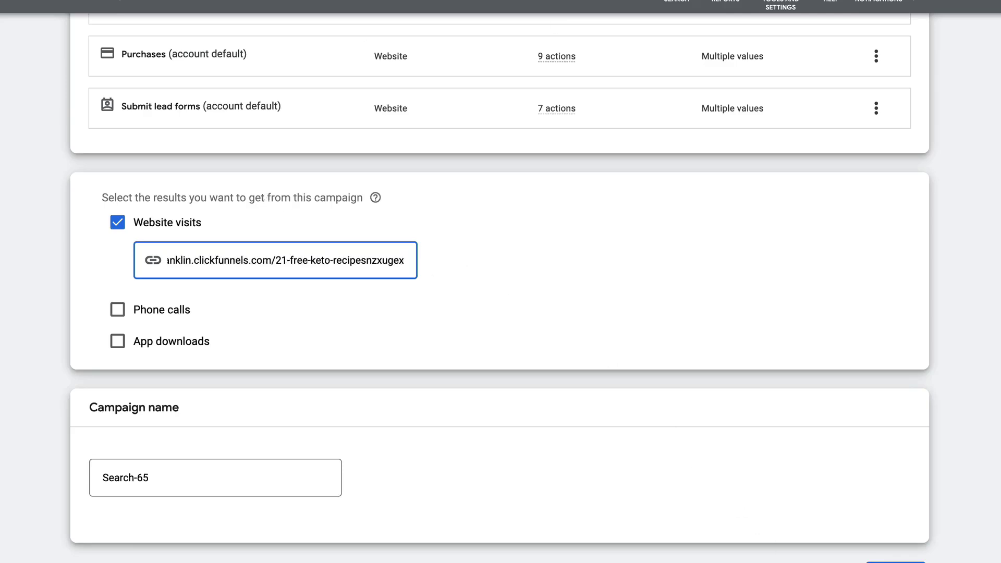
left_click(907, 548)
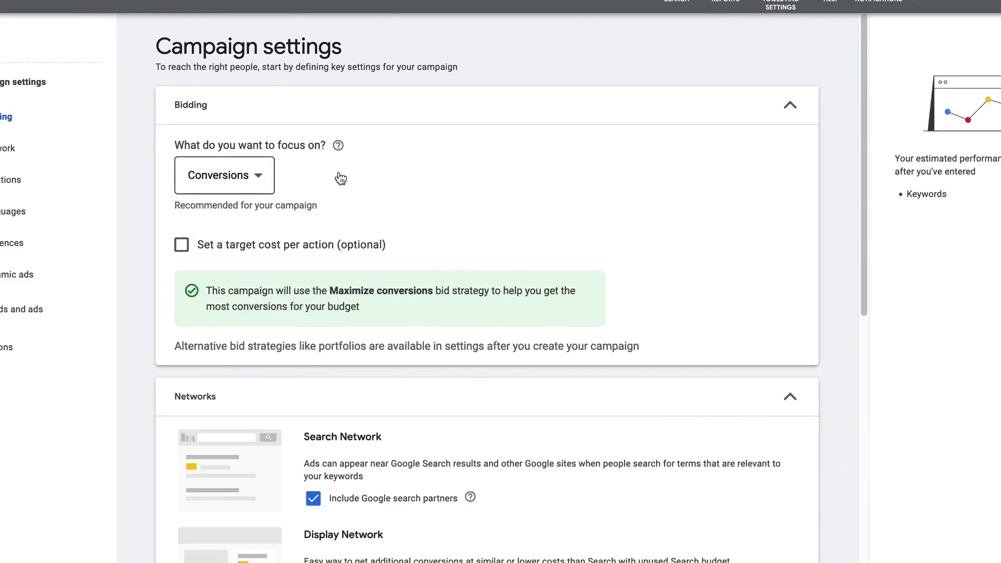
Step: Set the campaign's bidding focus to Clicks and compare it with the Conversions option
left_click(263, 178)
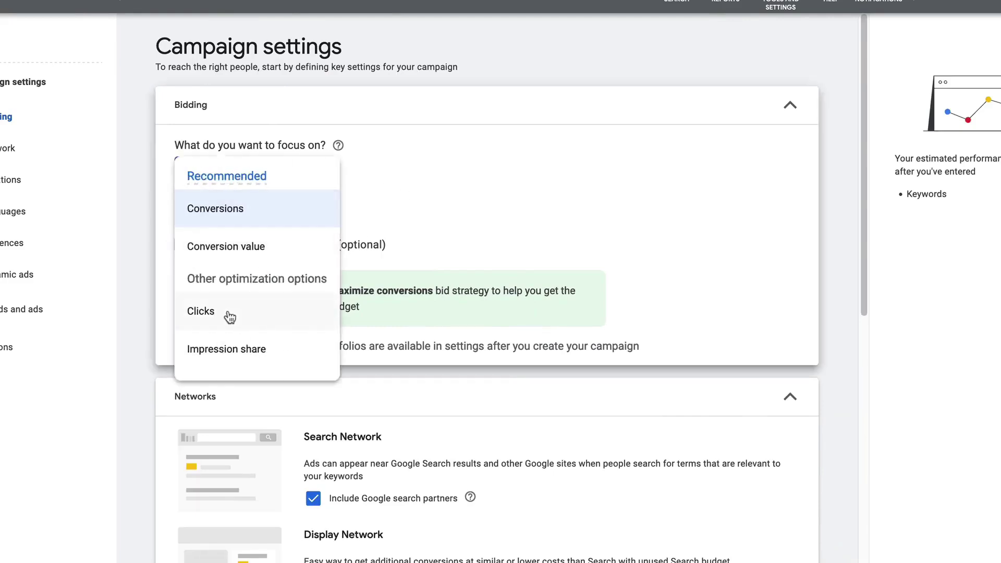
mouse_move(262, 313)
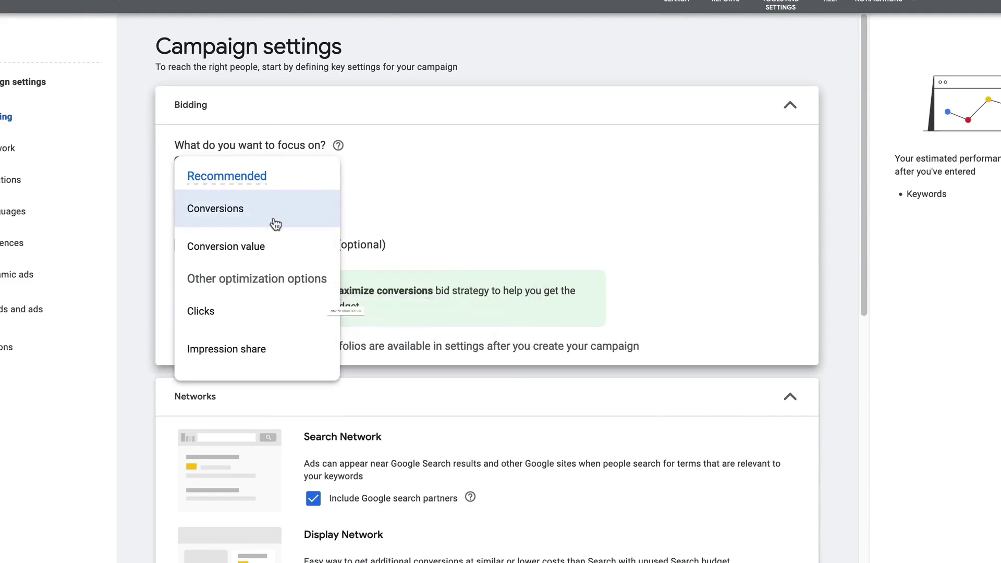
left_click(229, 324)
scroll(477, 151, "down", 1)
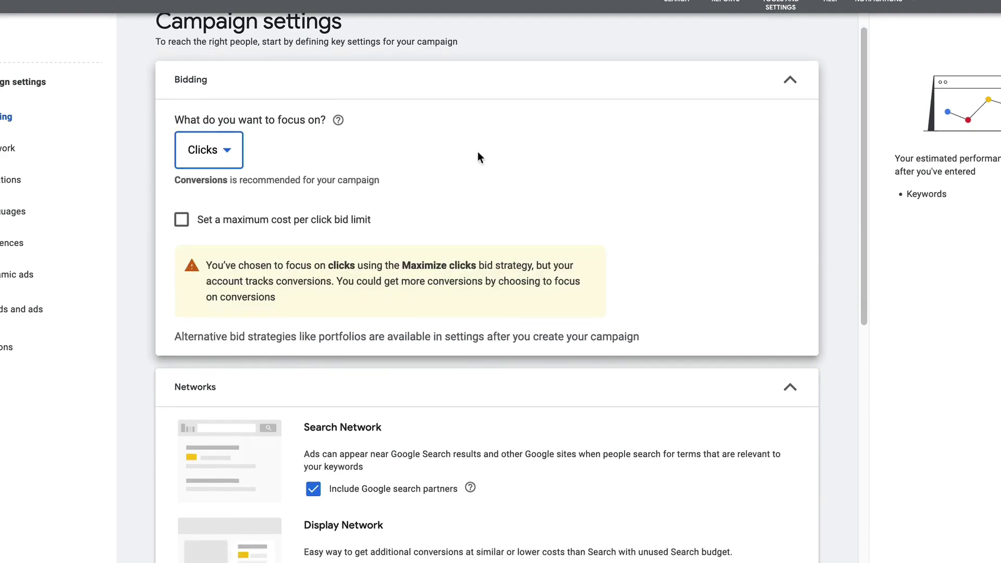
left_click(213, 159)
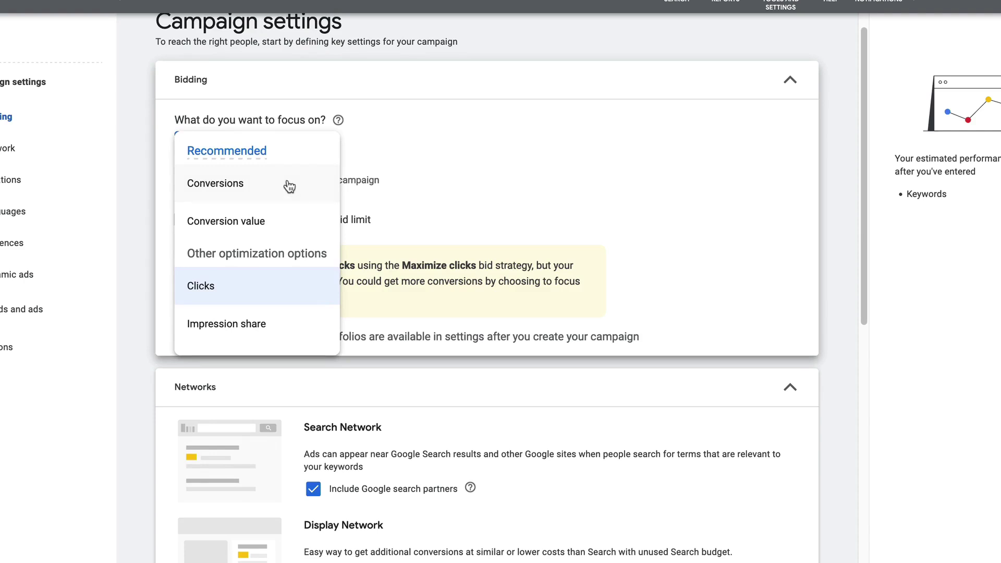
mouse_move(268, 189)
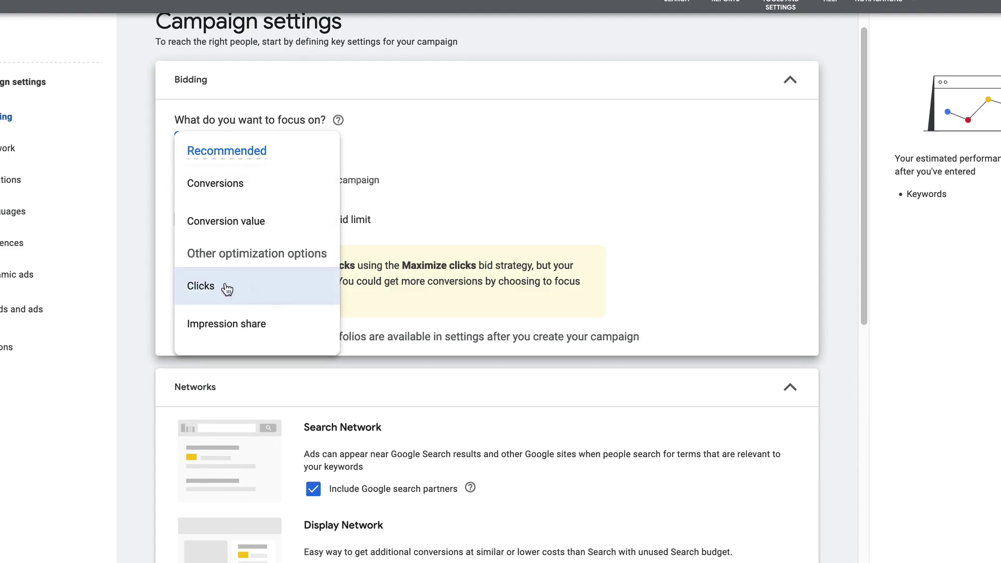
mouse_move(237, 291)
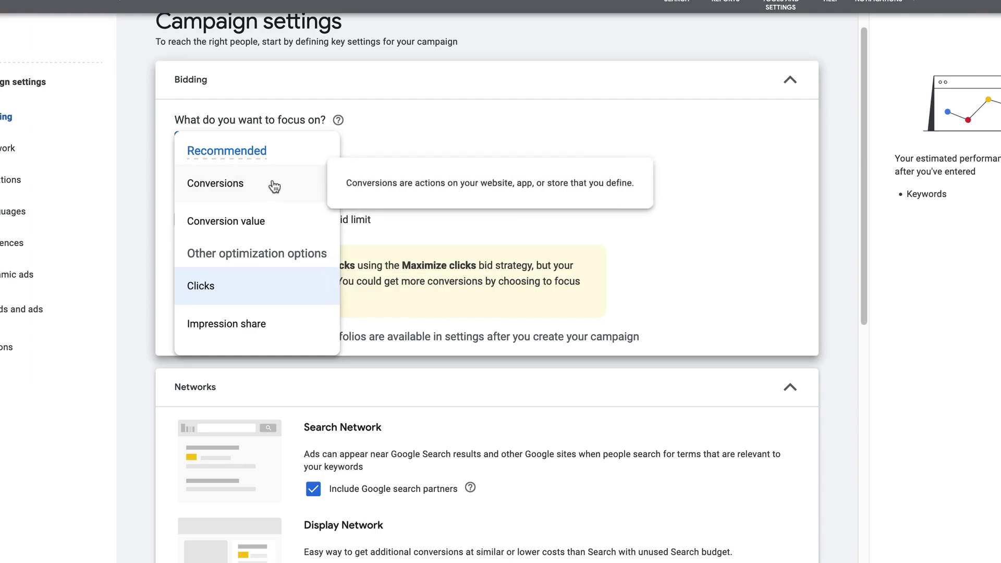
left_click(239, 286)
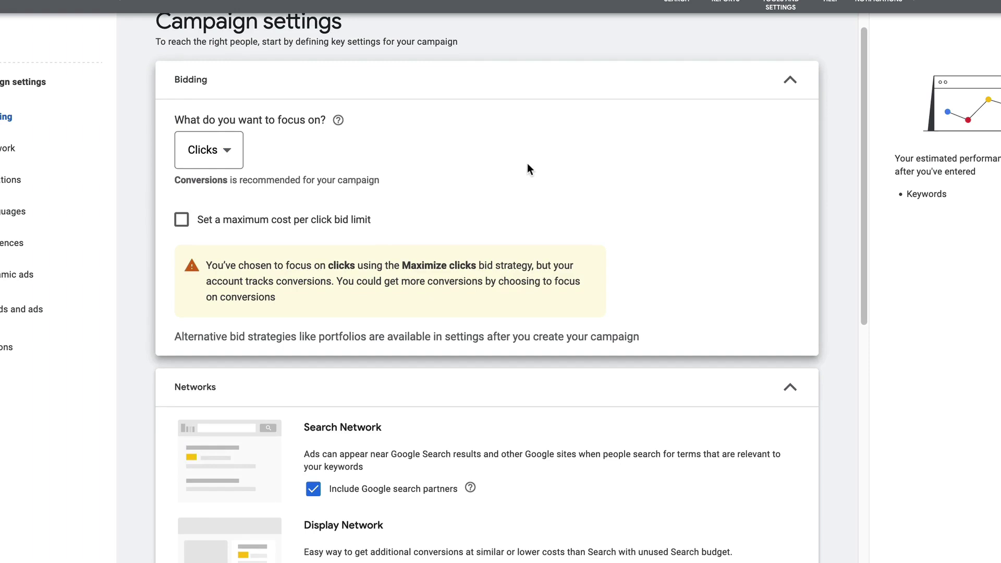
Step: Exclude the Google Display Network from the campaign's networks
scroll(527, 167, "down", 2)
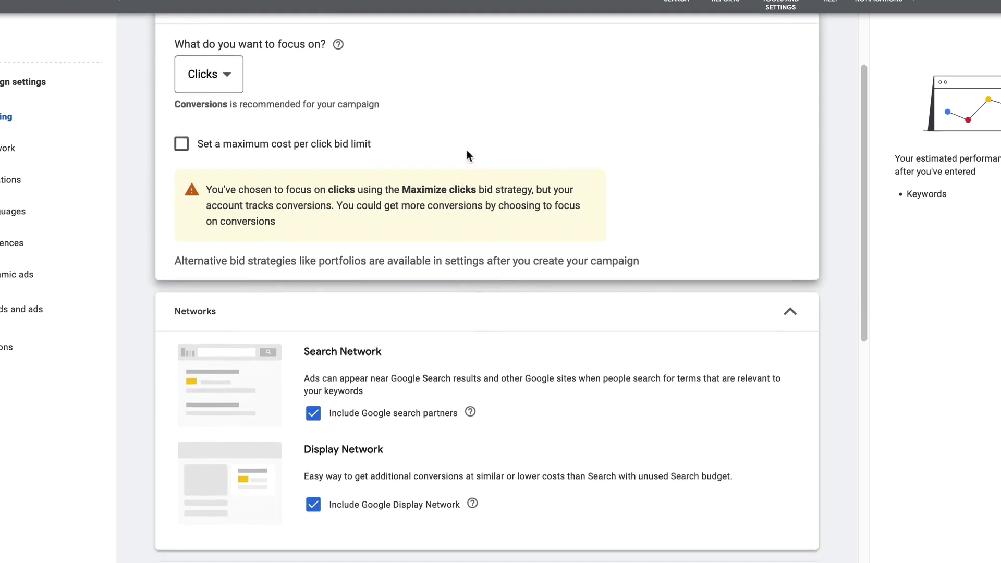
left_click(313, 504)
scroll(310, 360, "down", 2)
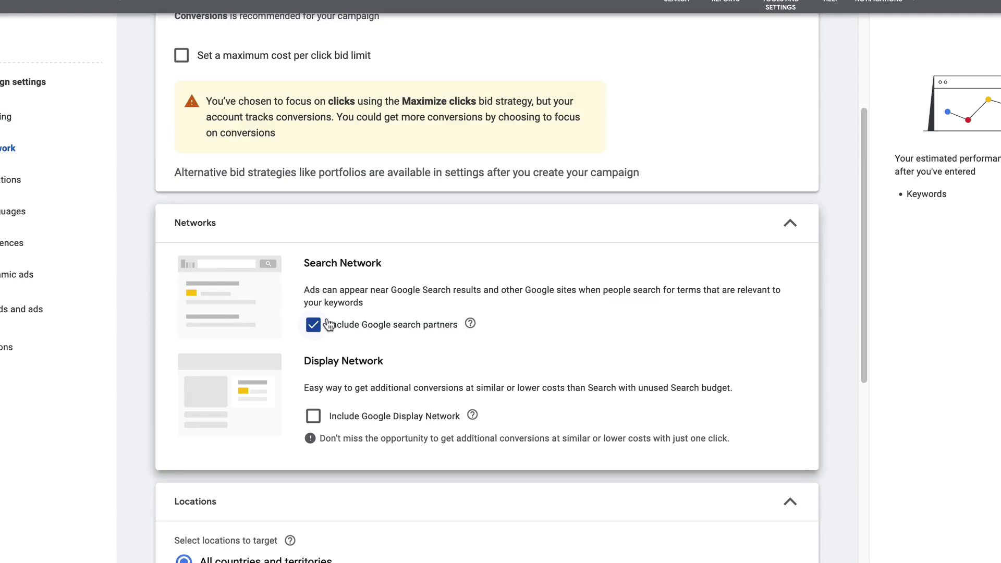
Step: Expand the location options and target Austria, Canada, New Zealand, the United States and the United Kingdom as custom locations
scroll(326, 324, "down", 5)
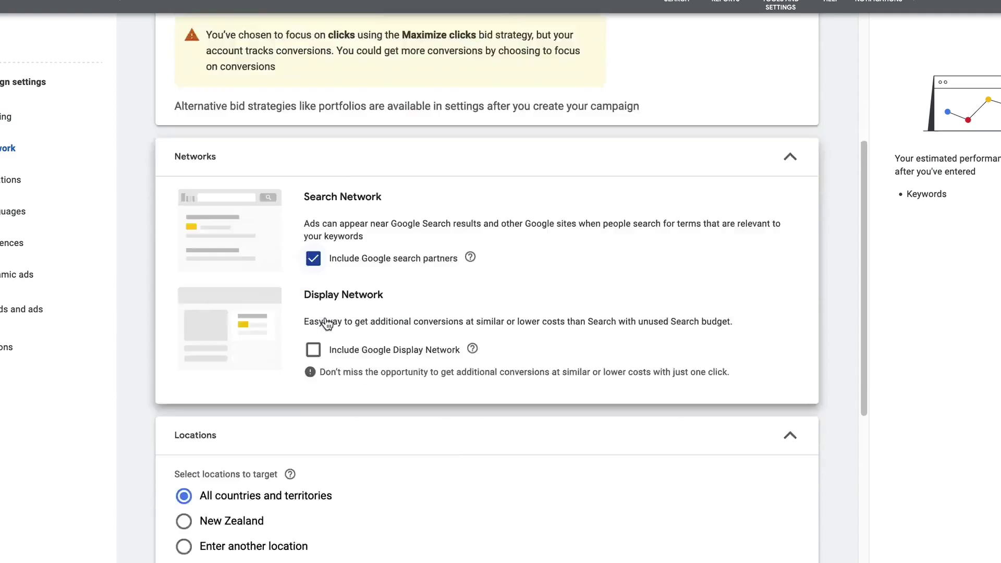
left_click(228, 379)
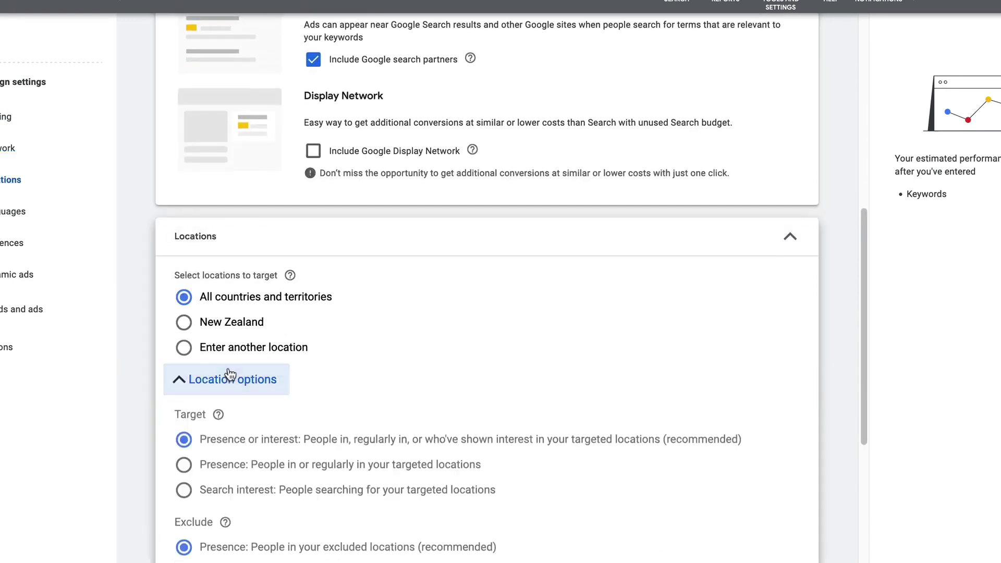
scroll(248, 418, "down", 4)
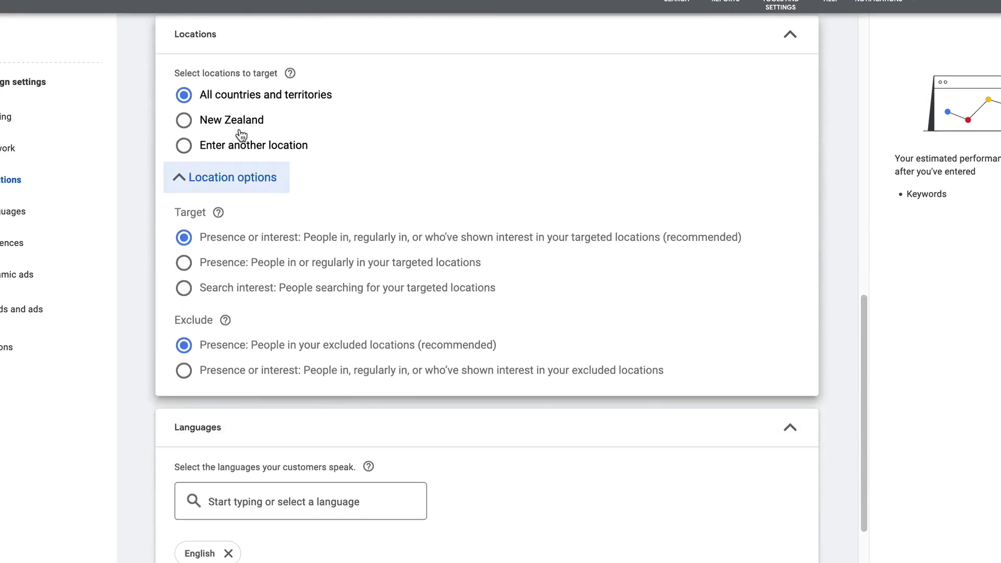
left_click(221, 146)
left_click(302, 188)
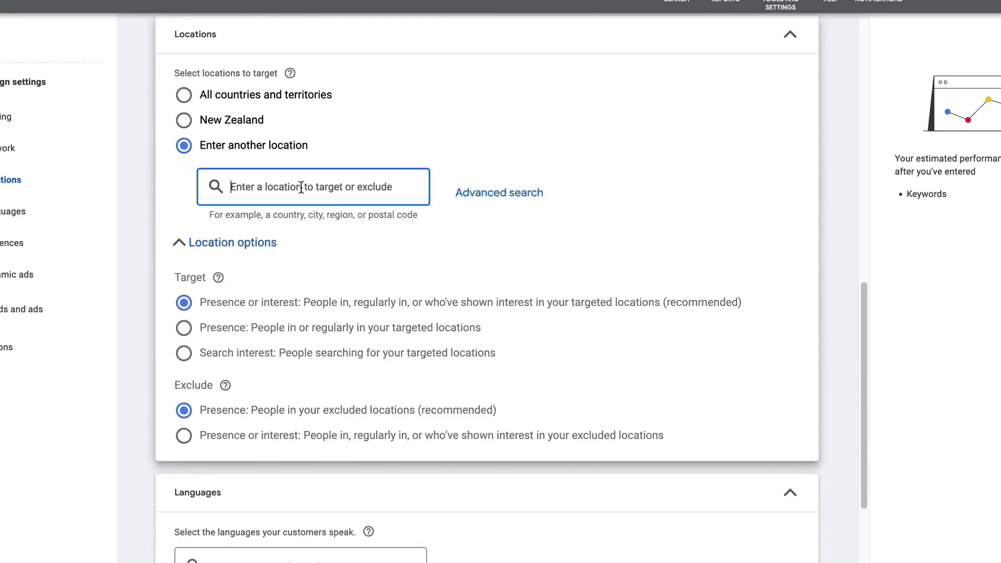
type("new")
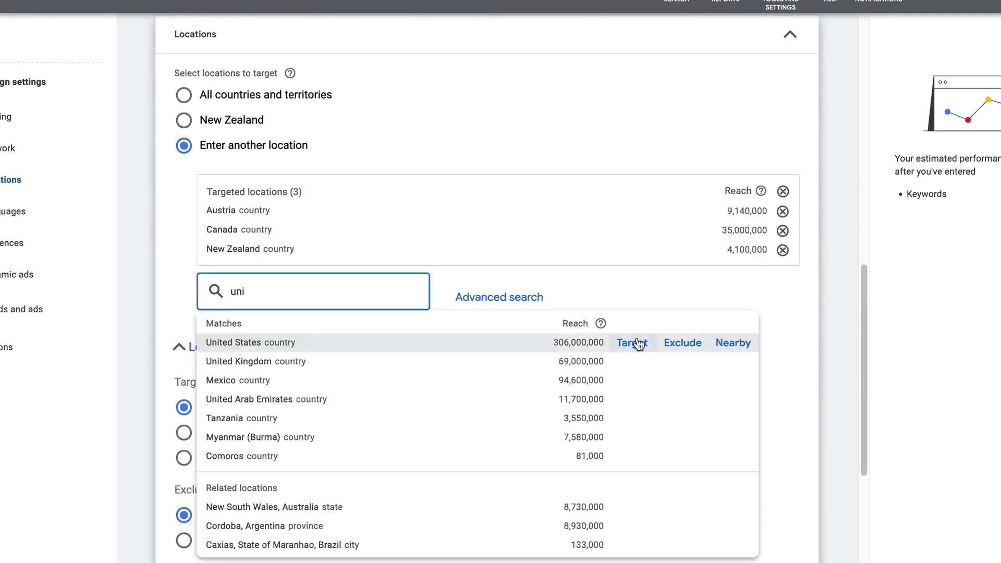
left_click(641, 341)
type("uni")
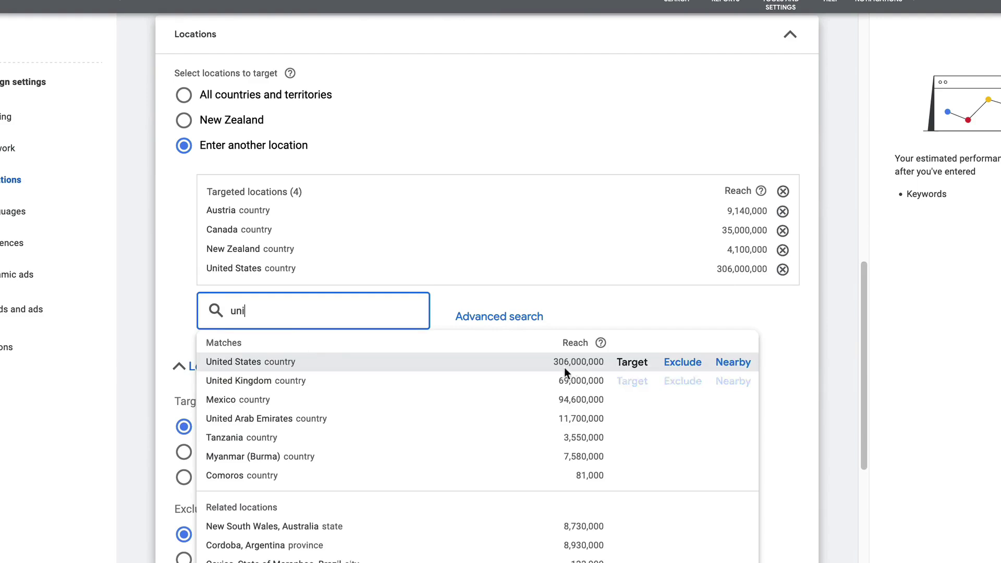
left_click(630, 382)
Step: Review the language, audience segments and additional campaign settings, and continue to the keywords and ads setup
scroll(542, 236, "down", 1)
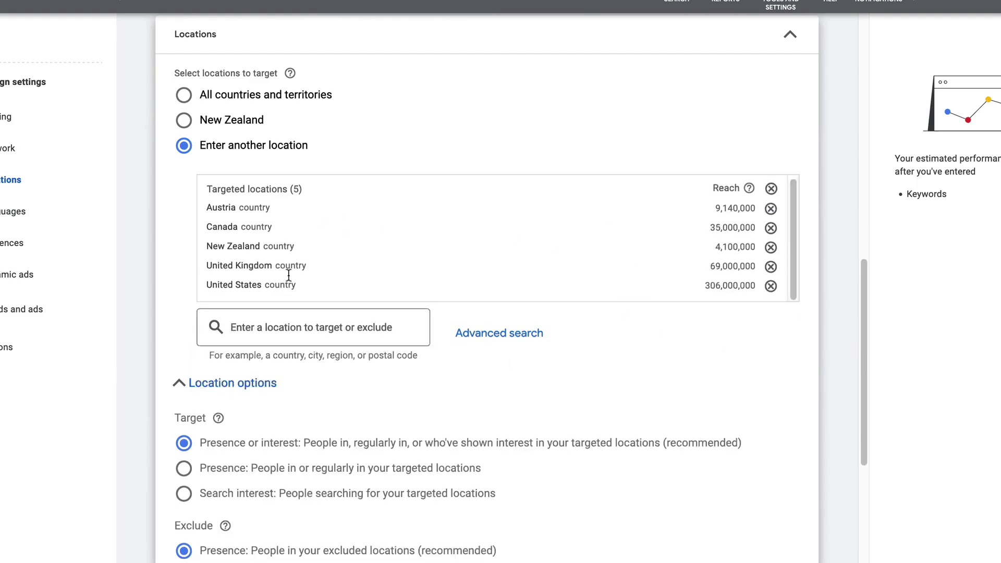
scroll(644, 271, "down", 7)
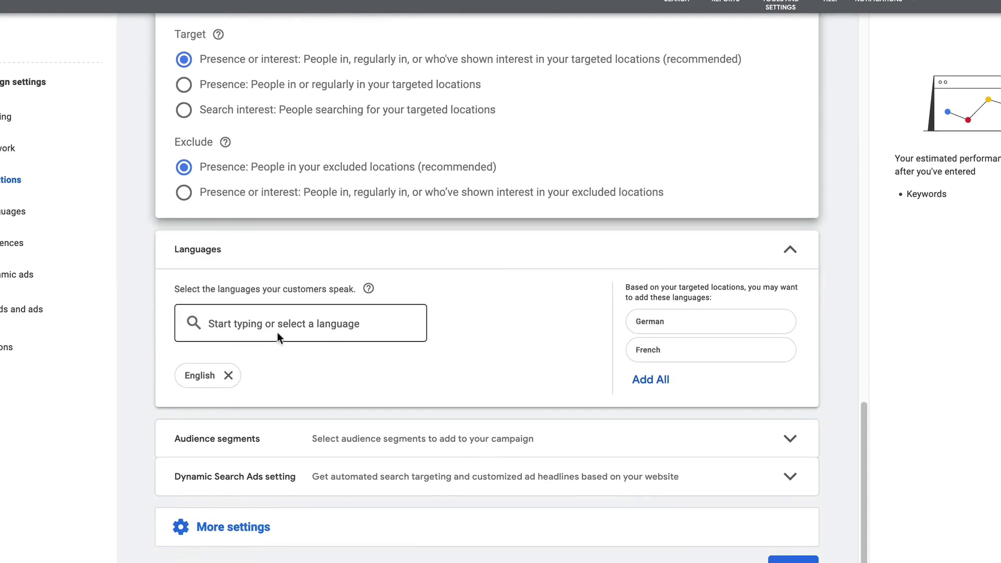
left_click(305, 445)
scroll(300, 386, "down", 9)
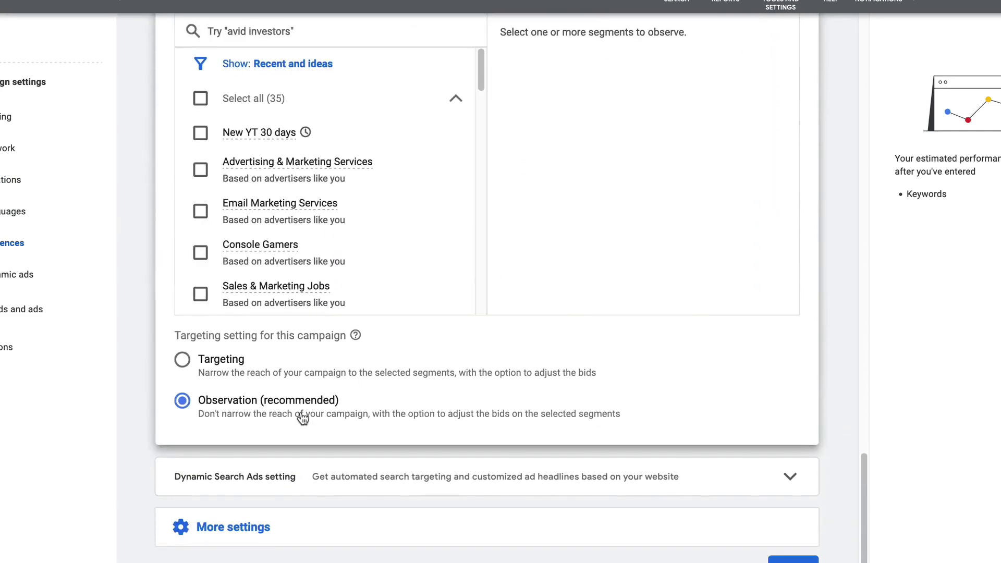
scroll(412, 222, "down", 4)
scroll(412, 221, "down", 2)
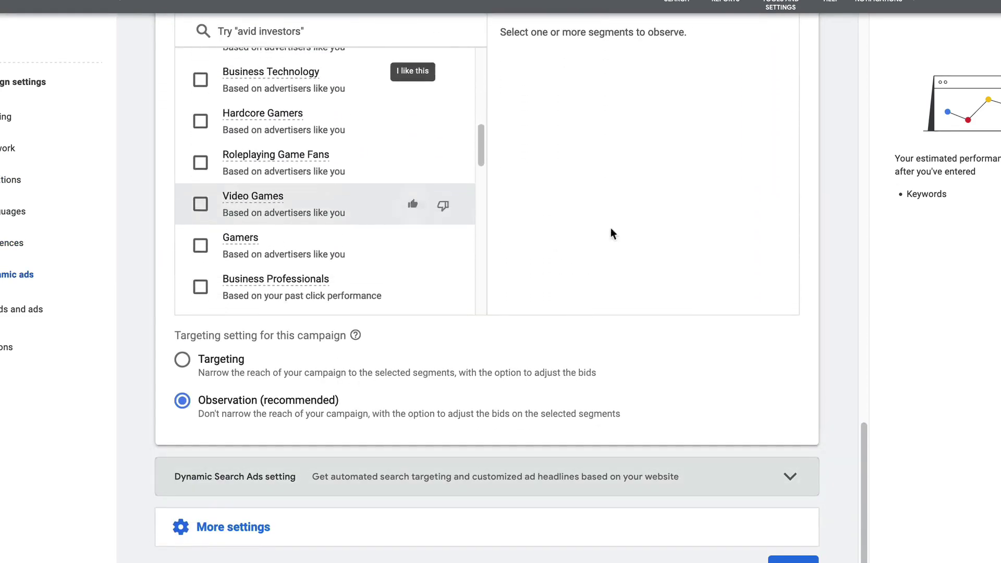
scroll(627, 224, "down", 3)
left_click(278, 378)
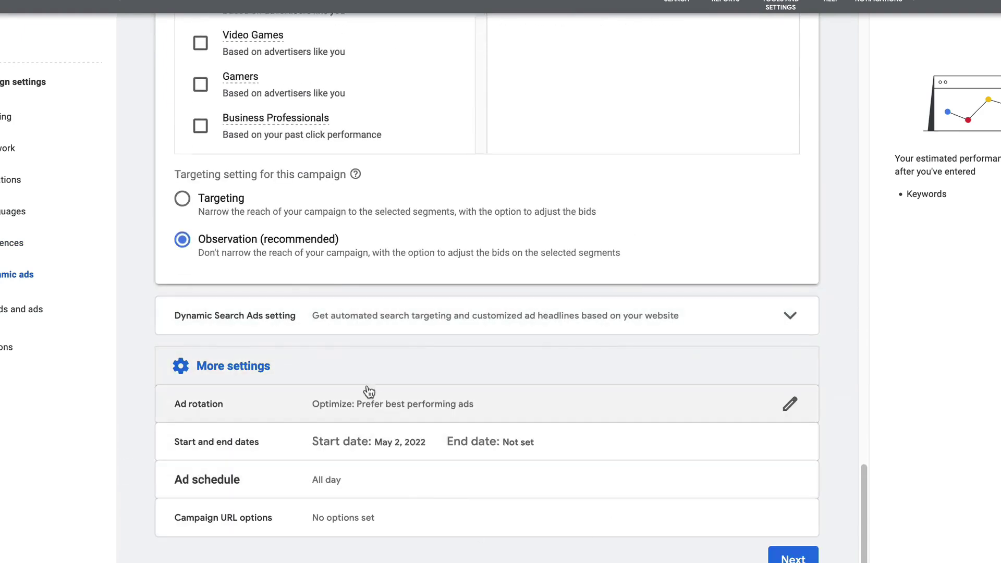
left_click(787, 557)
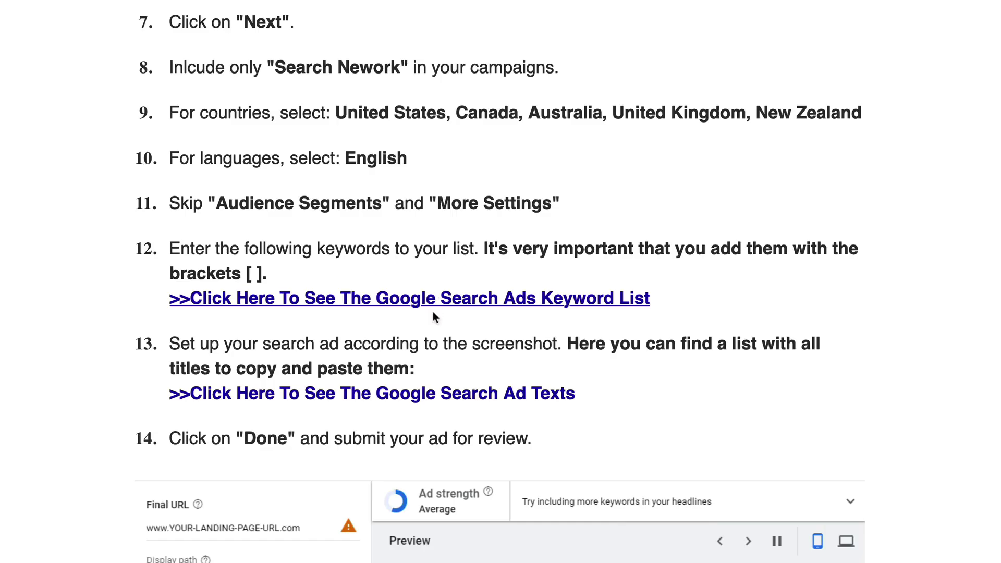
Step: Open the guide's Google Search Ads keyword list and copy the keywords from [keto recipes] through [keto recipes for beginners free]
left_click(433, 312)
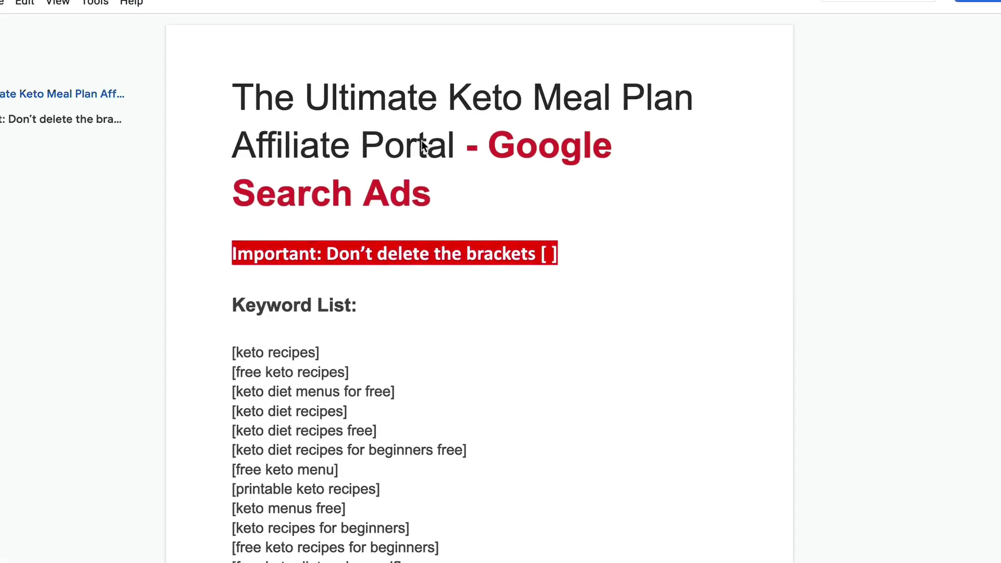
scroll(344, 114, "down", 4)
left_click_drag(232, 141, 480, 392)
right_click(261, 224)
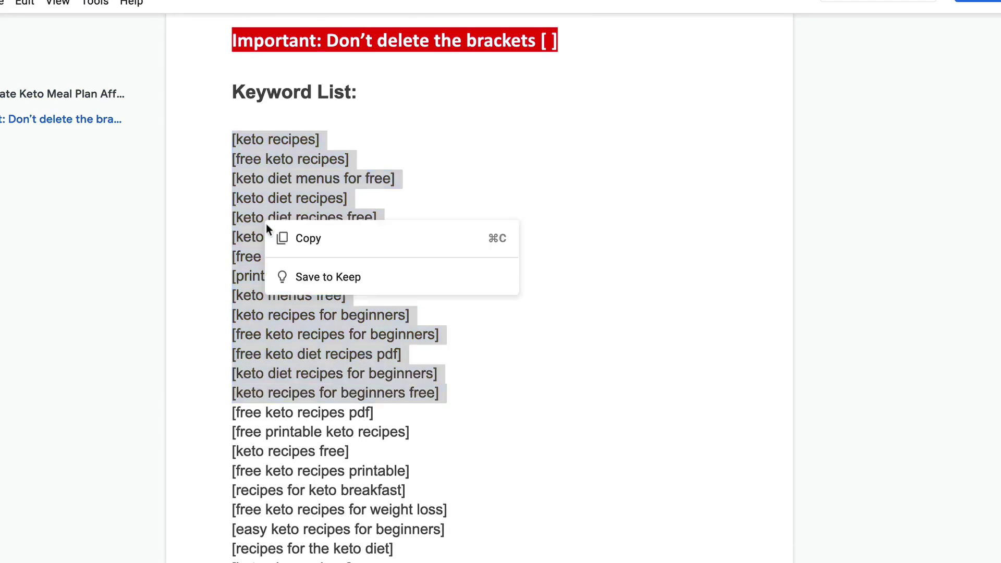
left_click(324, 230)
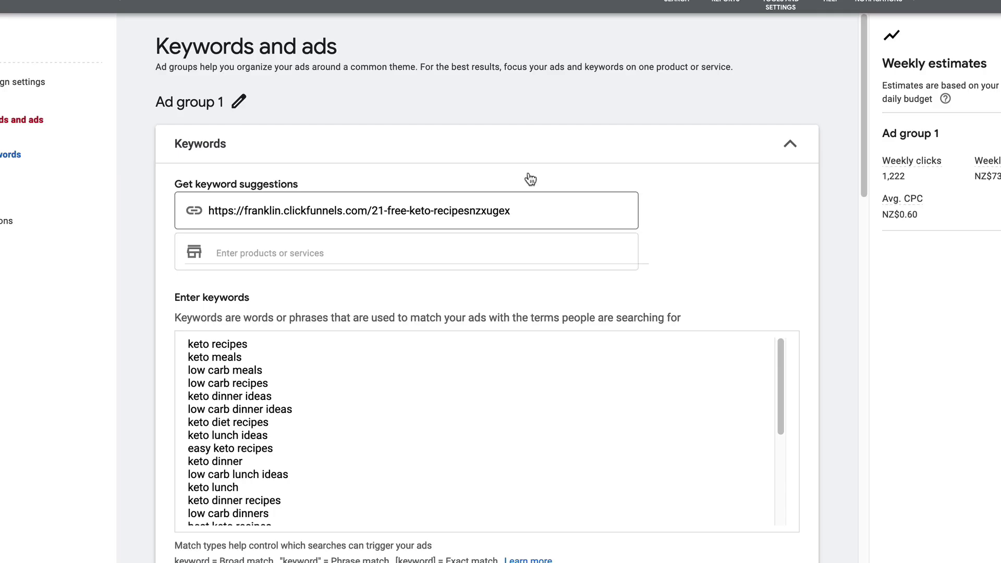
Step: Try to replace the suggested keywords of Ad group 1 with the copied bracketed keywords
scroll(297, 215, "down", 3)
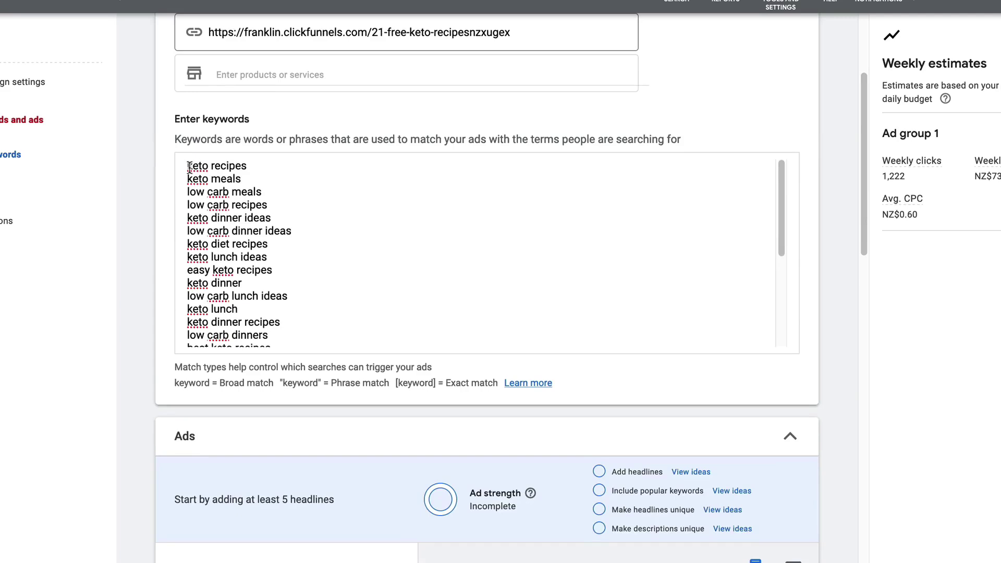
left_click_drag(188, 166, 306, 400)
right_click(264, 313)
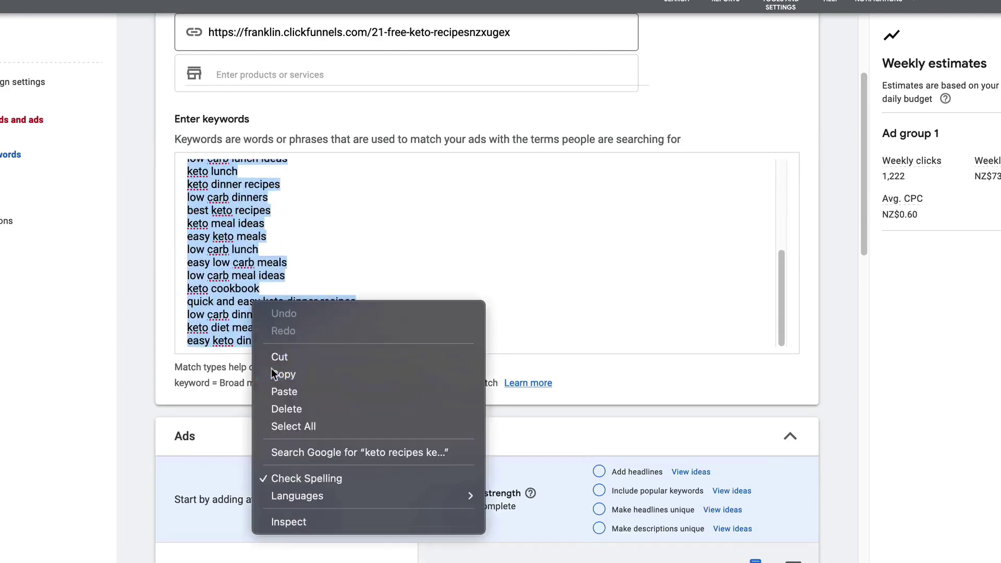
left_click(272, 373)
scroll(359, 246, "up", 5)
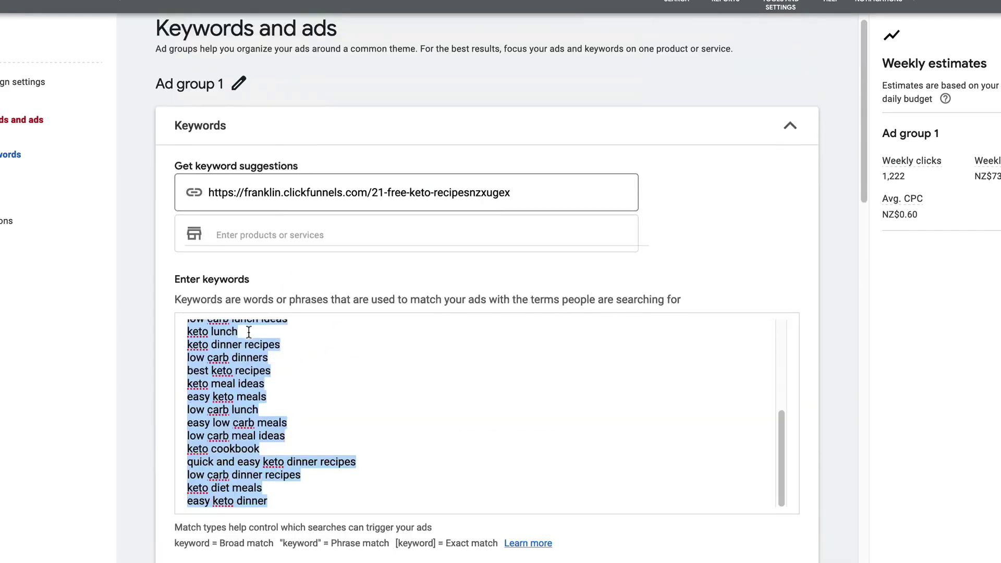
left_click(268, 374)
scroll(267, 374, "up", 3)
Step: Examine the ad group's keyword list and the ad form's final URL, display path and headline fields
scroll(165, 320, "down", 5)
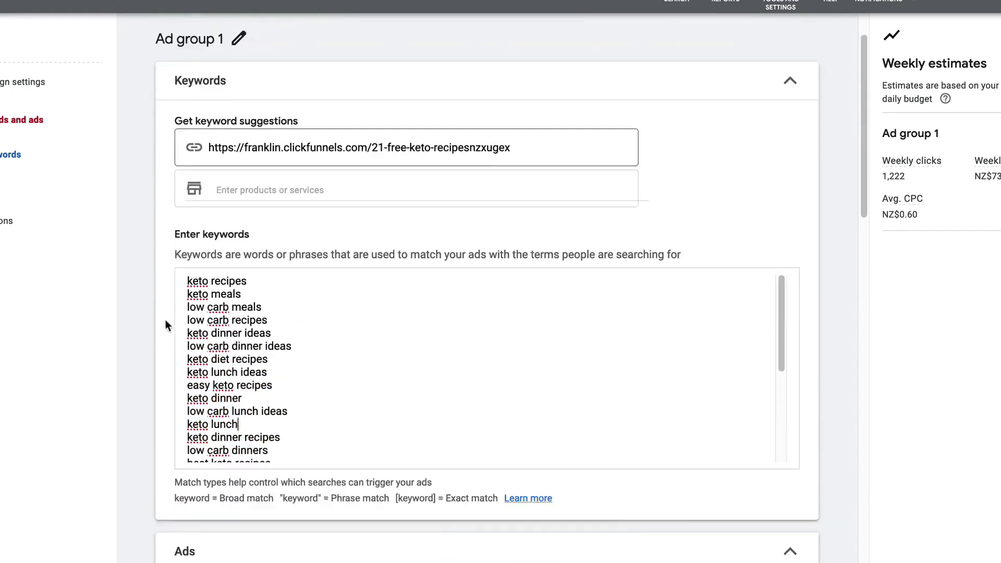
scroll(157, 313, "down", 2)
scroll(203, 272, "up", 4)
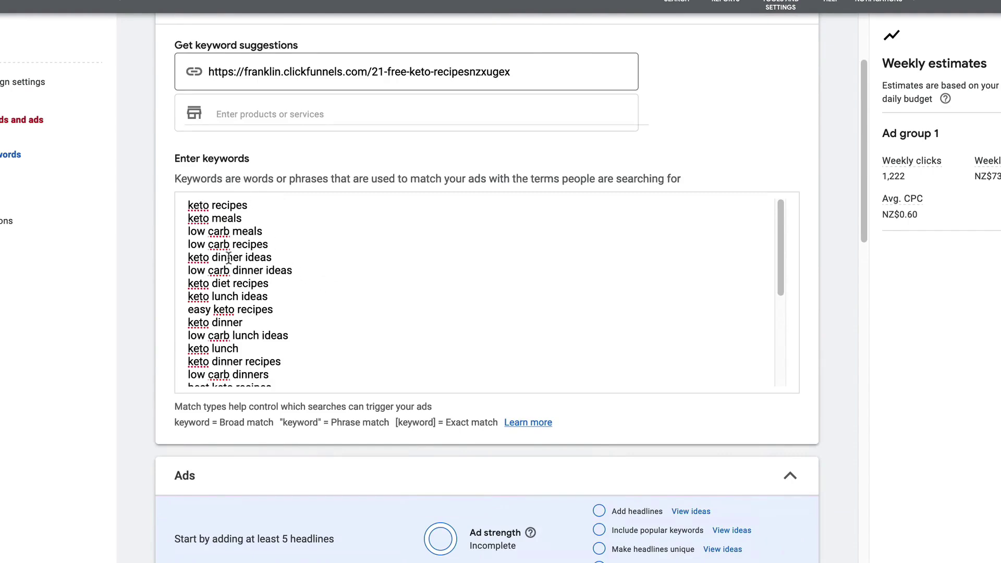
scroll(151, 245, "down", 4)
scroll(148, 246, "down", 3)
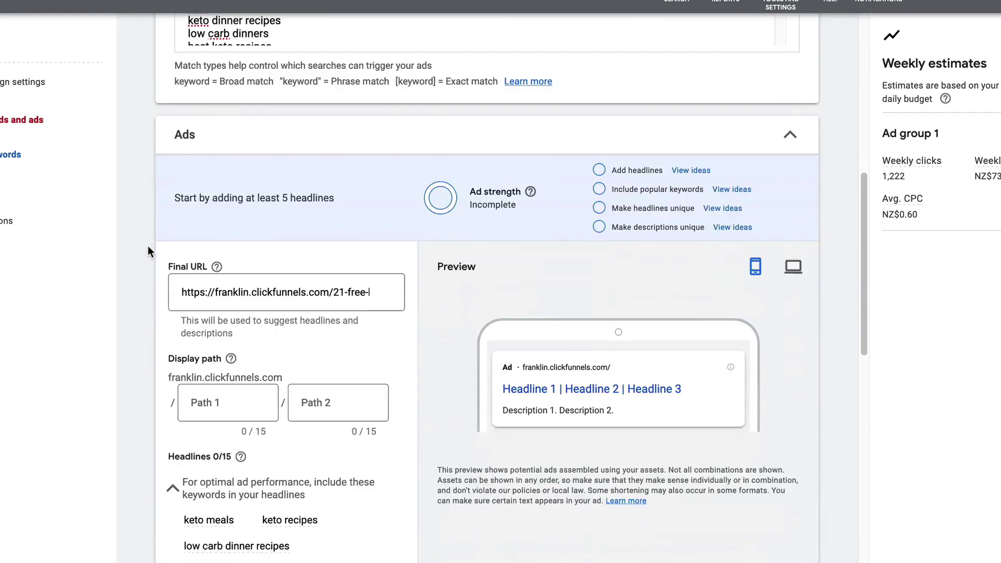
scroll(135, 282, "down", 2)
Step: Show the guide's Google materials again, open the Google Search ad texts and examine the suggested display path and headlines
scroll(143, 274, "down", 5)
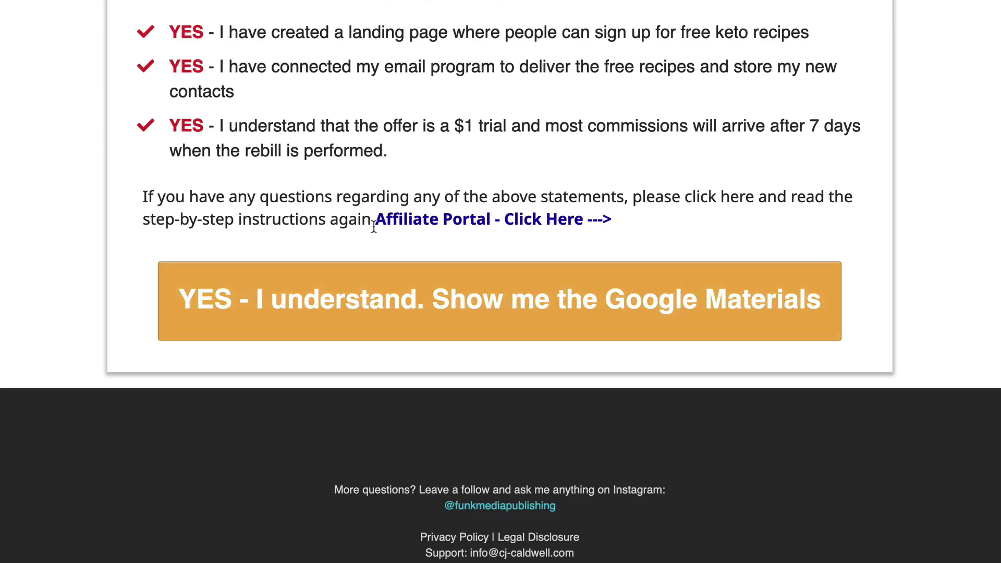
scroll(354, 261, "up", 10)
scroll(391, 293, "down", 8)
left_click(469, 374)
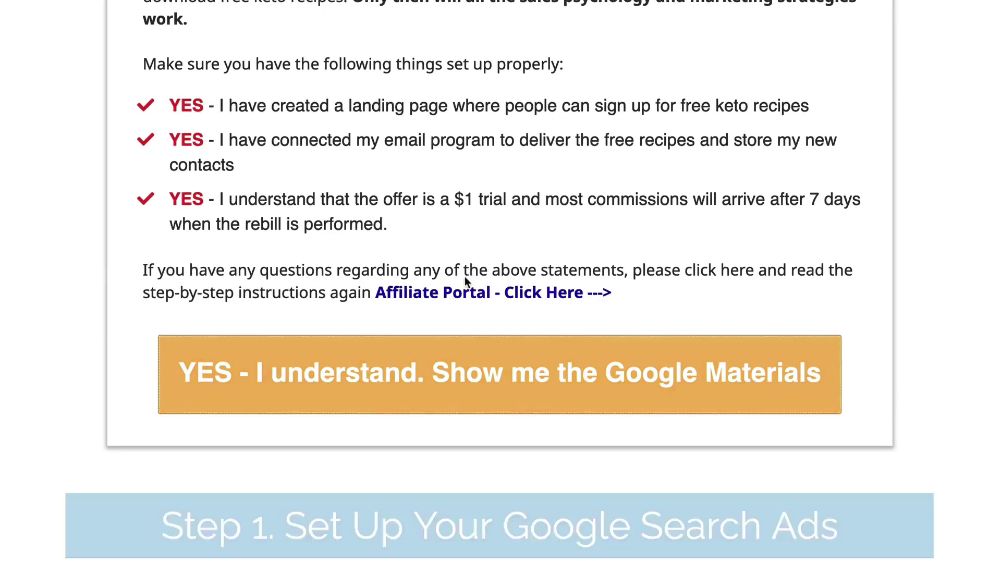
scroll(423, 151, "down", 15)
scroll(420, 153, "down", 4)
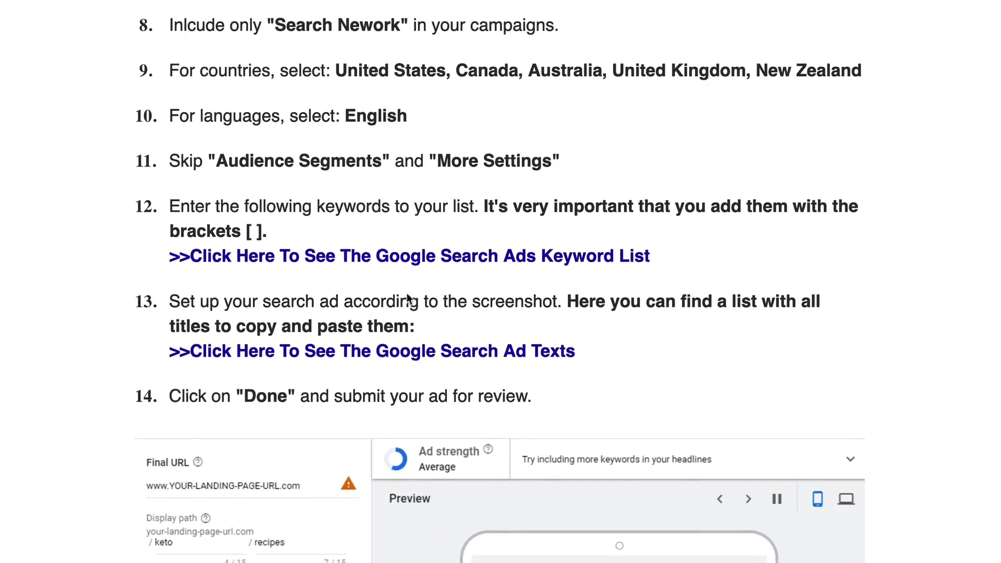
left_click(416, 351)
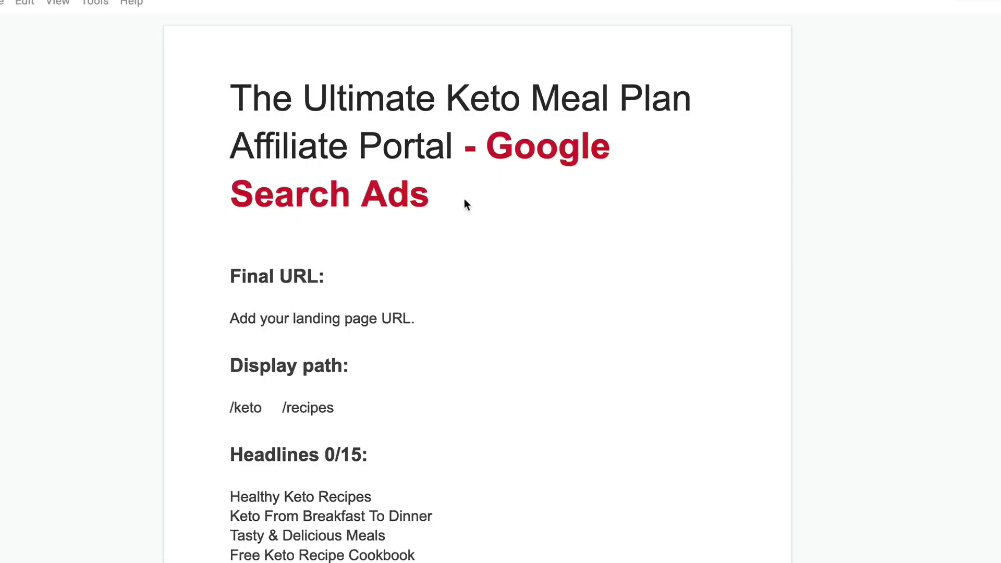
scroll(464, 200, "down", 5)
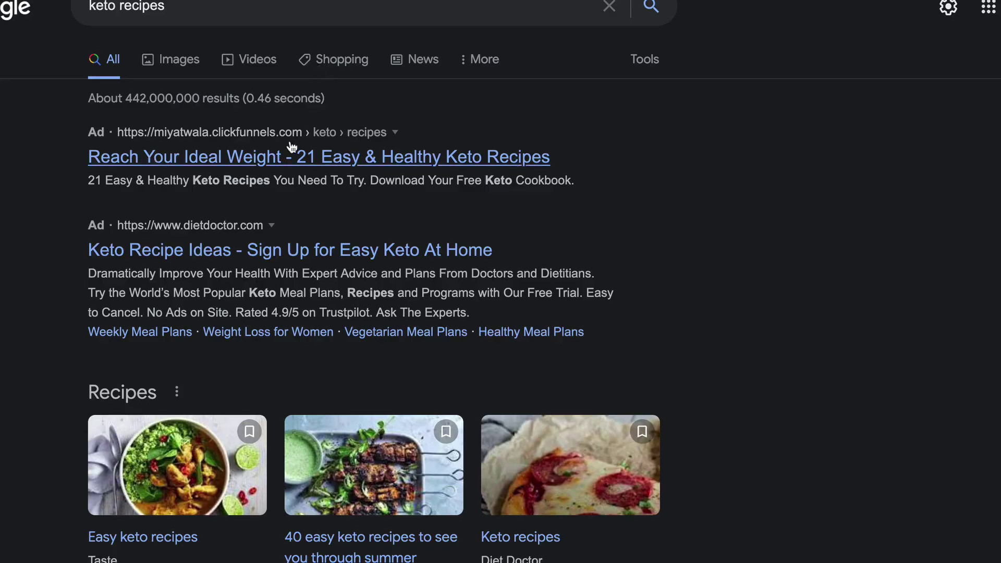
Step: Open the search ad "Reach Your Ideal Weight - 21 Easy & Healthy Keto Recipes" and examine its free keto cookbook landing page
left_click_drag(390, 139, 49, 143)
left_click(101, 159)
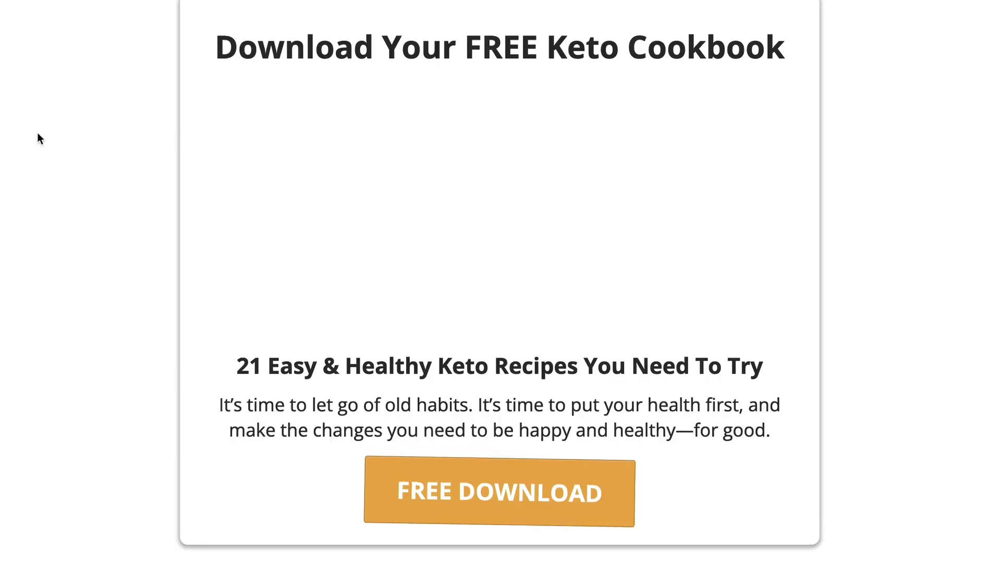
scroll(305, 277, "down", 3)
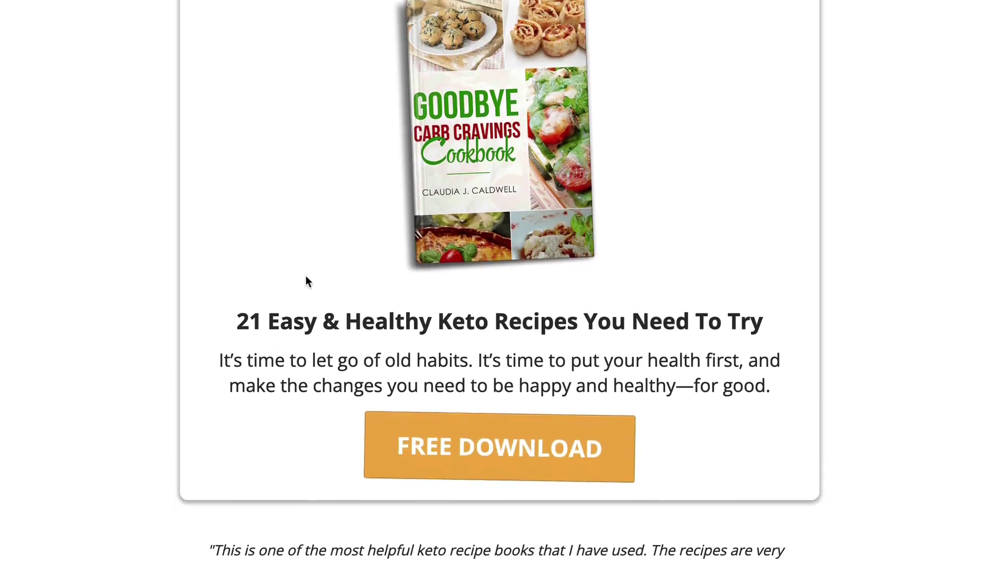
scroll(306, 278, "down", 10)
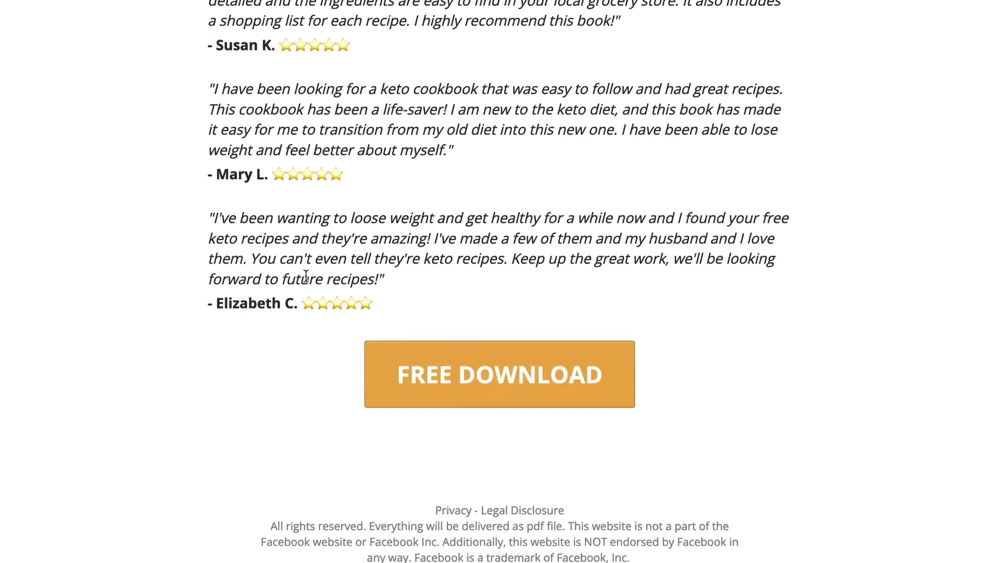
scroll(306, 276, "up", 9)
scroll(306, 275, "up", 5)
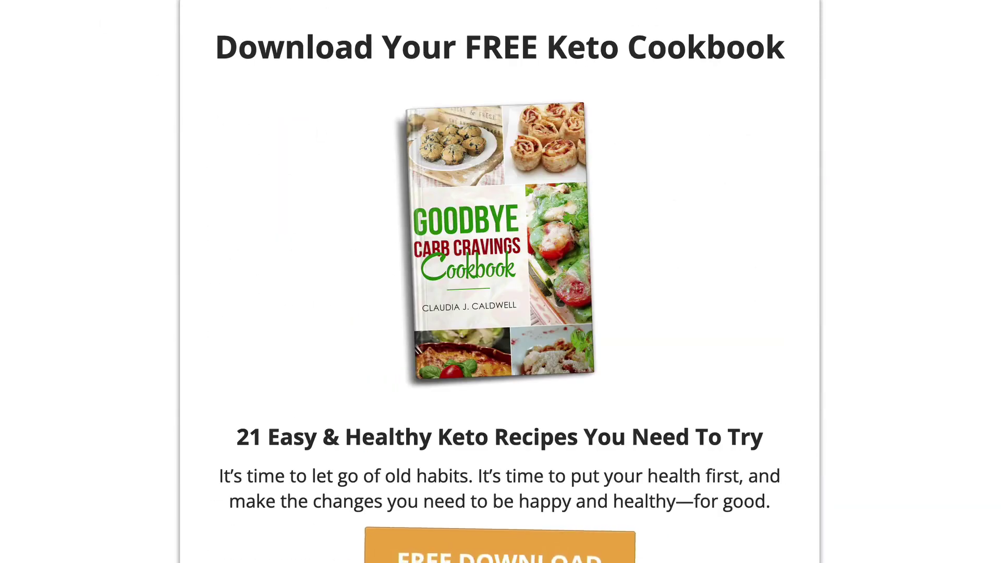
key("alt+Left")
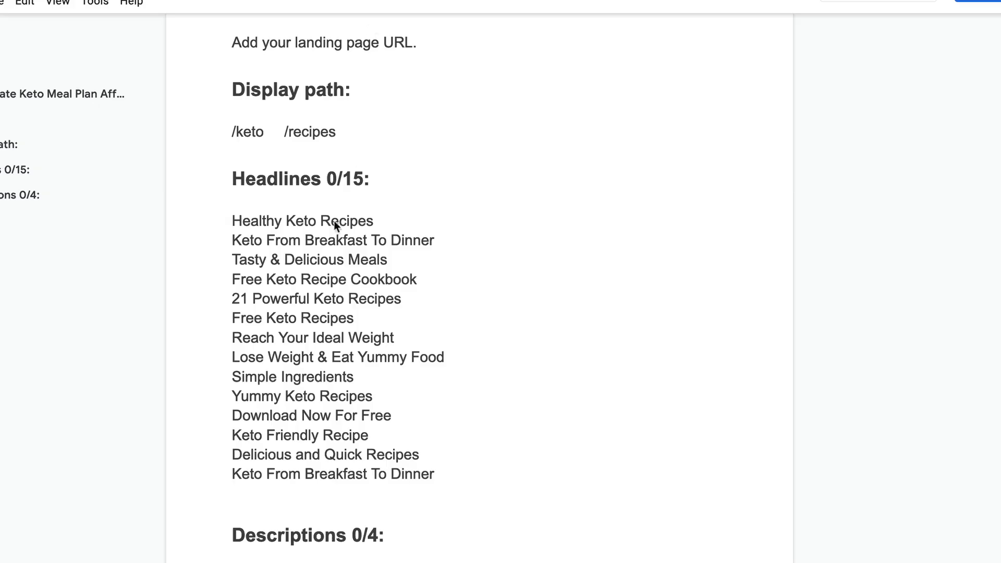
Step: Copy the guide's headlines "Healthy Keto Recipes", "Keto From Breakfast To Dinner" and "Simple Ingredients" into the ad's first three headlines
left_click_drag(381, 222, 184, 223)
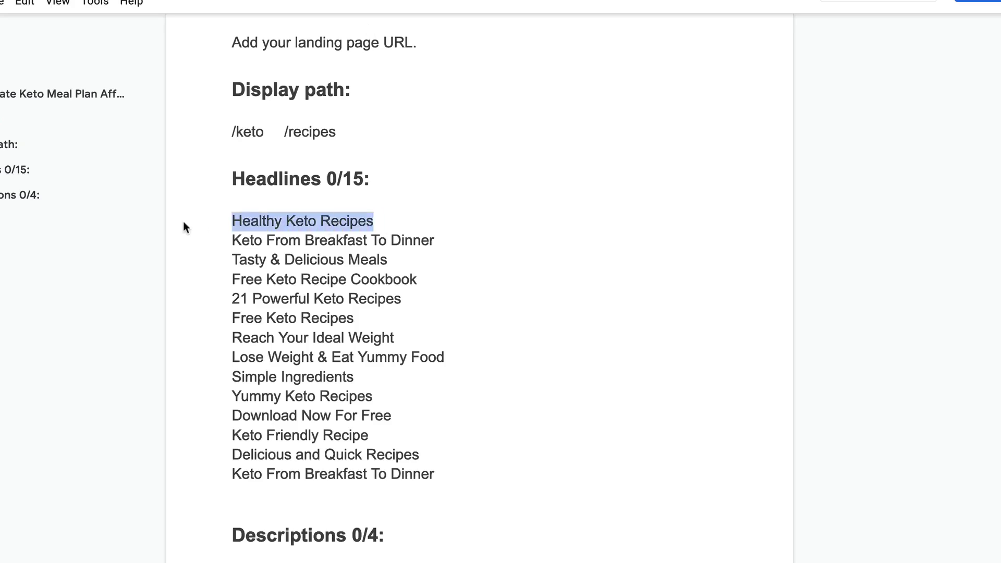
left_click(782, 17)
left_click(259, 263)
key("ctrl+v")
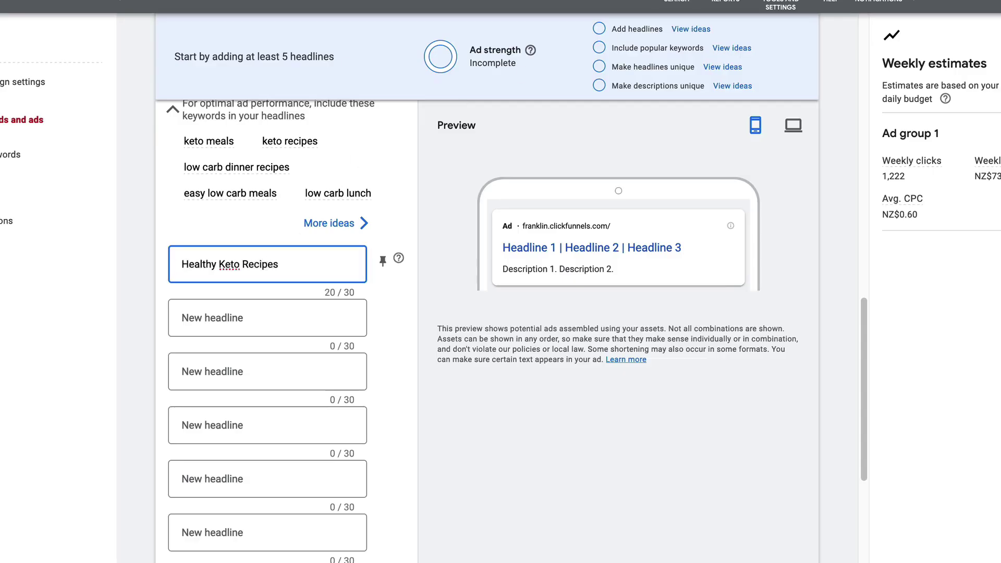
key("ctrl+shift+Tab")
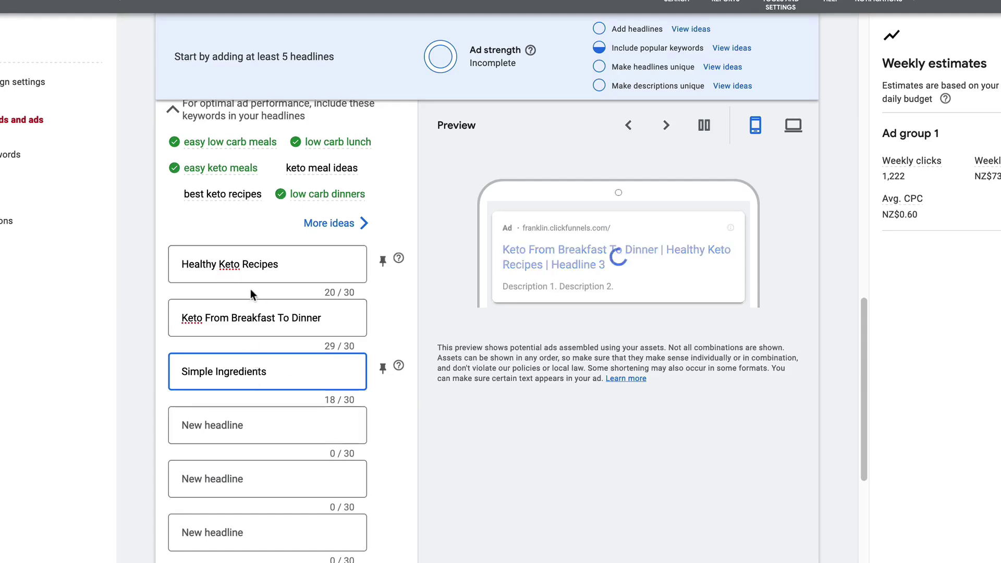
Step: Copy "Get Free Healthy & Taste Keto Friendly Recipes For Your Diet!" from the guide into the ad's first description
scroll(251, 292, "down", 3)
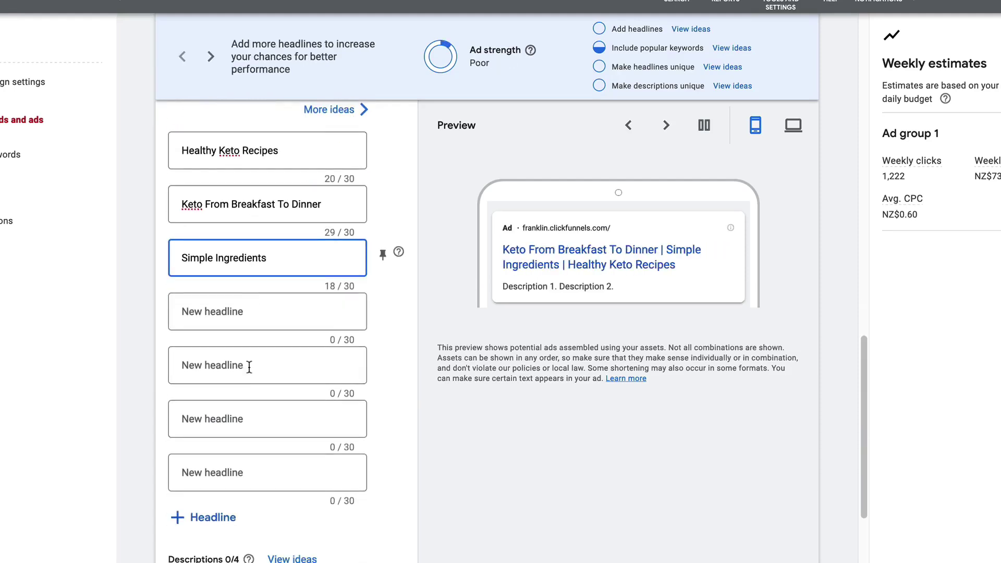
scroll(250, 272, "down", 6)
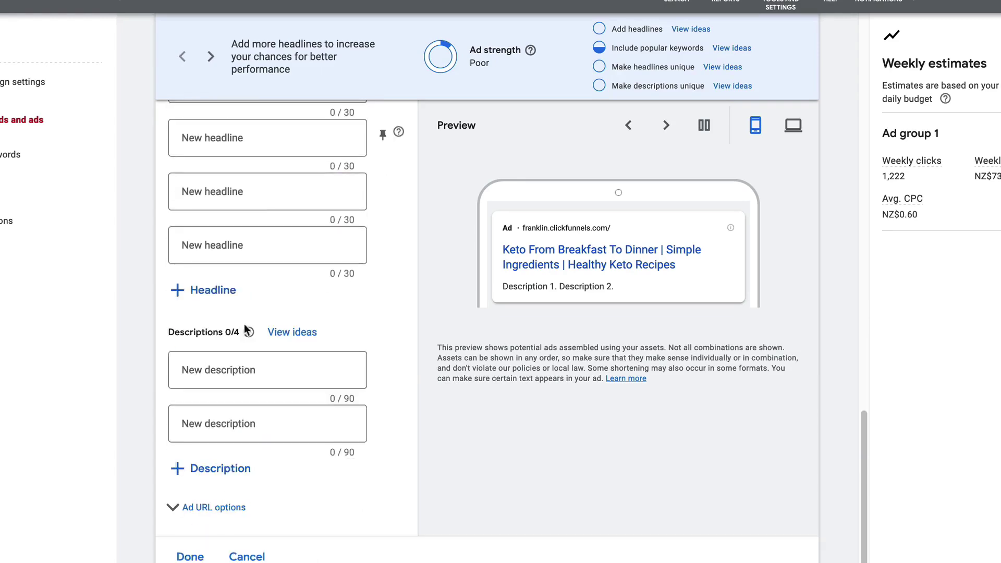
key("ctrl+Tab")
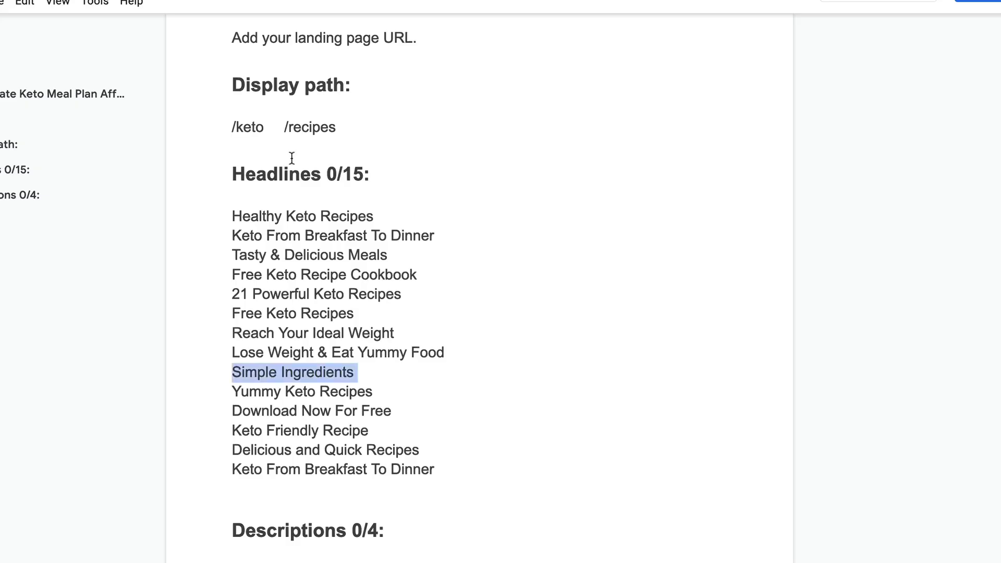
scroll(291, 156, "down", 10)
left_click_drag(645, 209, 190, 212)
key("ctrl+c")
key("ctrl+shift+Tab")
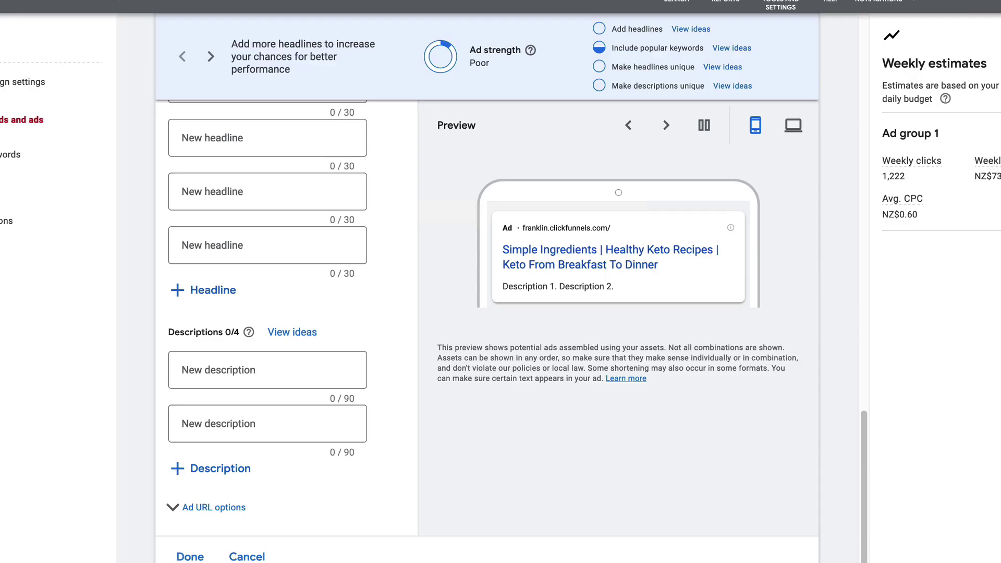
left_click(248, 364)
key("ctrl+v")
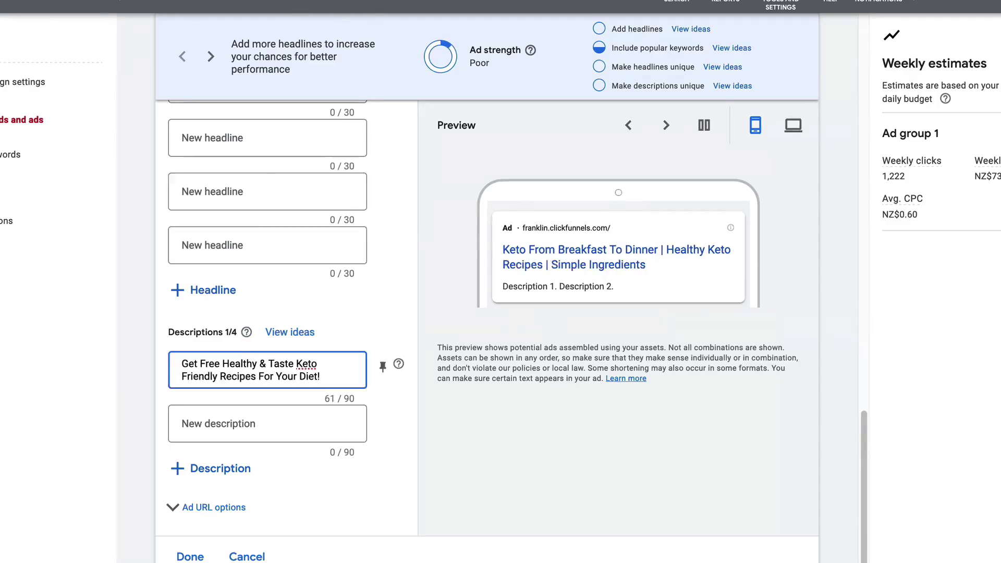
Step: Copy "Learn To Cook & Taste New Healthy Keto Recipes With A Free Cookbook. Download Now." into the second description and continue to the extensions
key("ctrl+Tab")
left_click_drag(337, 306, 233, 288)
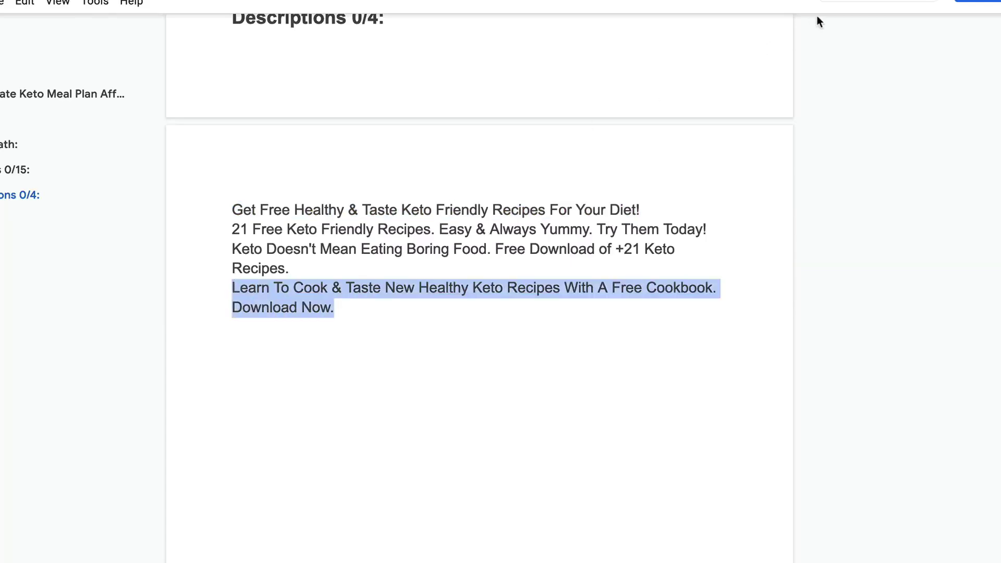
key("ctrl+c")
key("ctrl+shift+Tab")
left_click(250, 422)
key("ctrl+v")
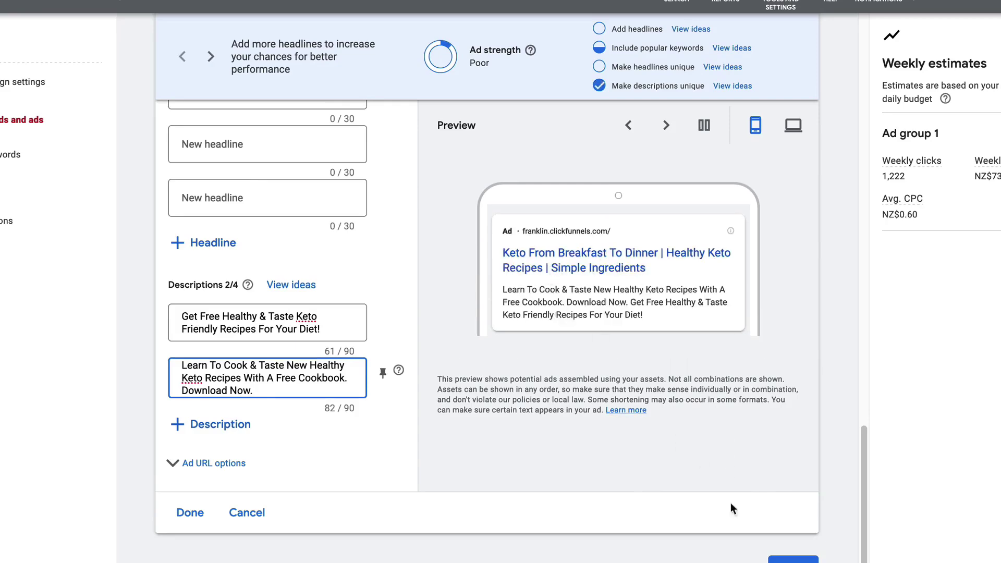
left_click(793, 558)
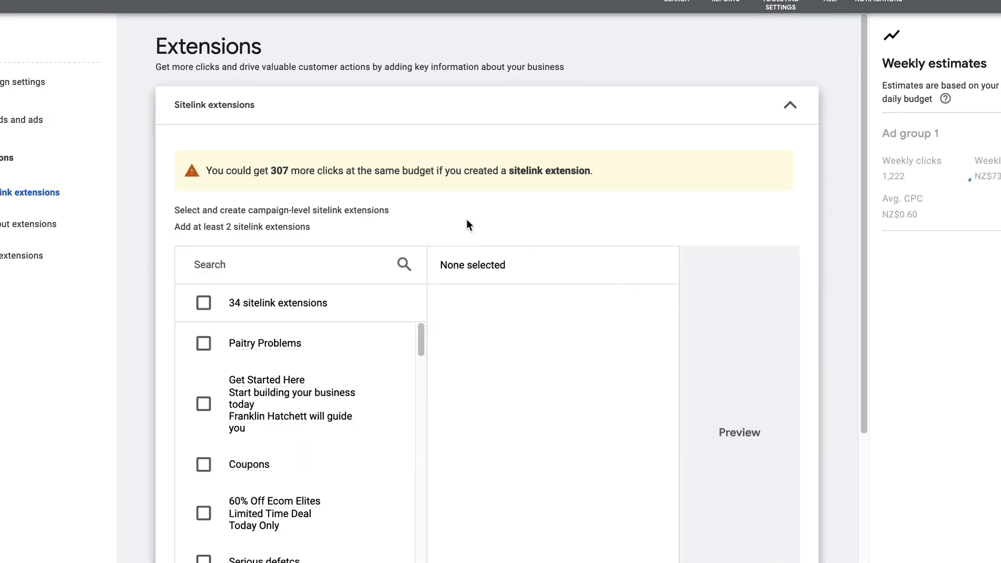
Step: Review the available sitelink extensions and continue the campaign setup without selecting any extension
scroll(412, 221, "down", 3)
scroll(194, 312, "down", 1)
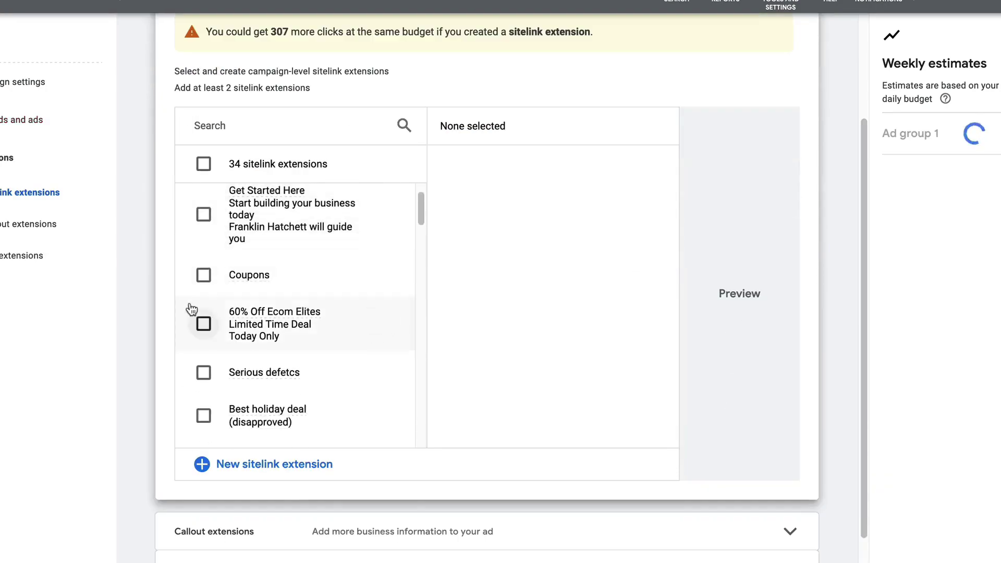
scroll(194, 308, "up", 3)
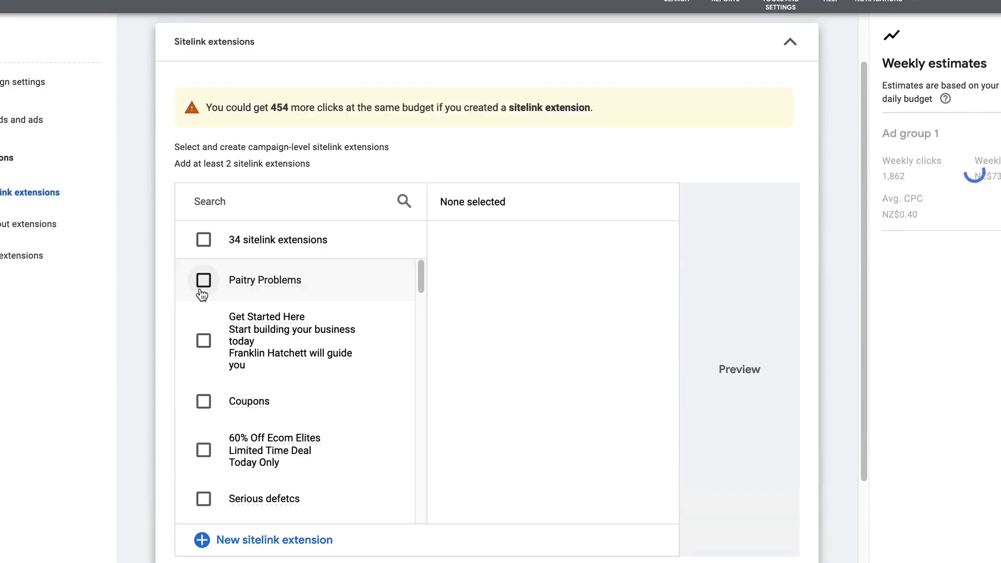
scroll(201, 293, "down", 6)
scroll(444, 291, "down", 3)
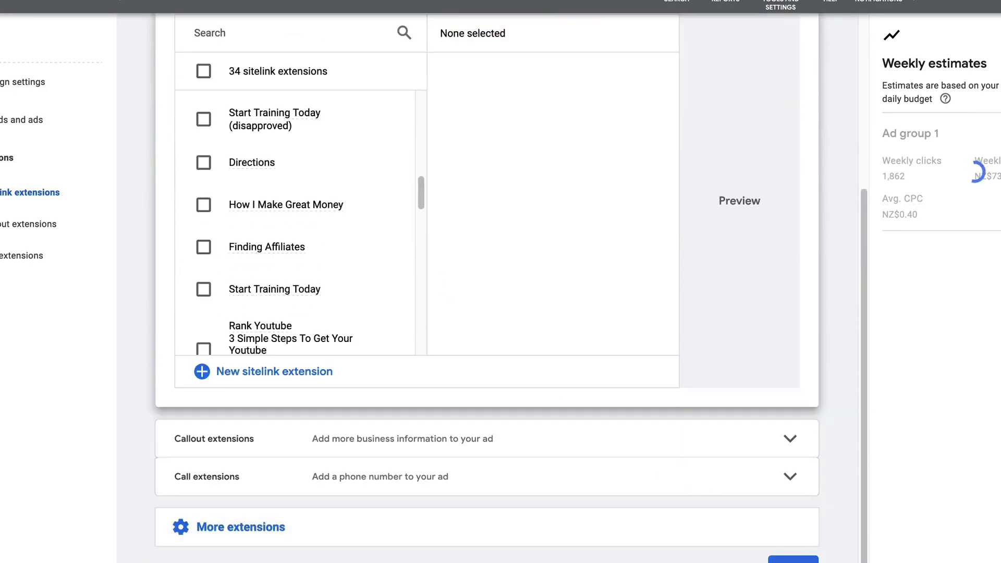
left_click(793, 560)
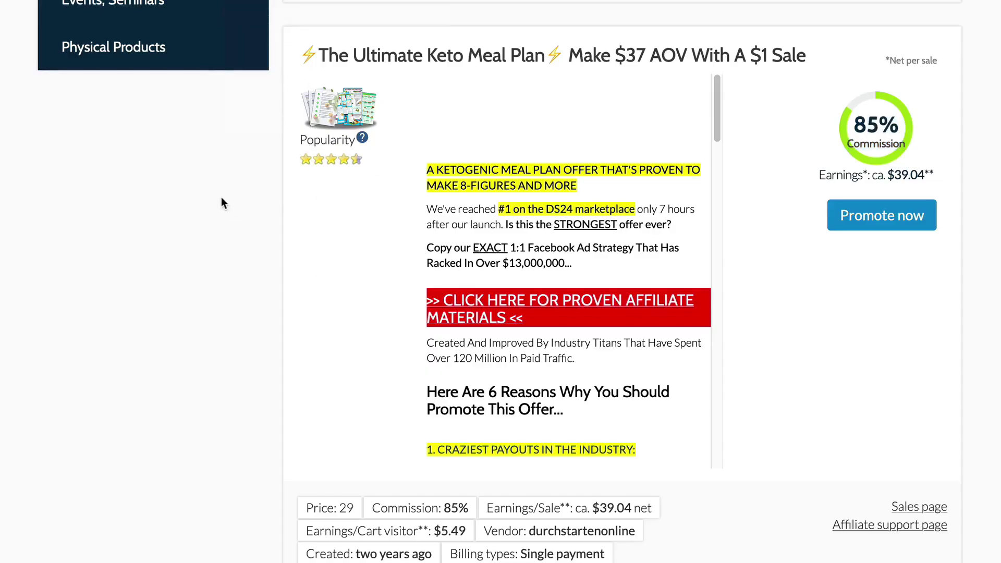
Step: Open The Ultimate Keto Meal Plan's proven affiliate materials and submit the access form with the affiliate ID, first name and e-mail
left_click(496, 307)
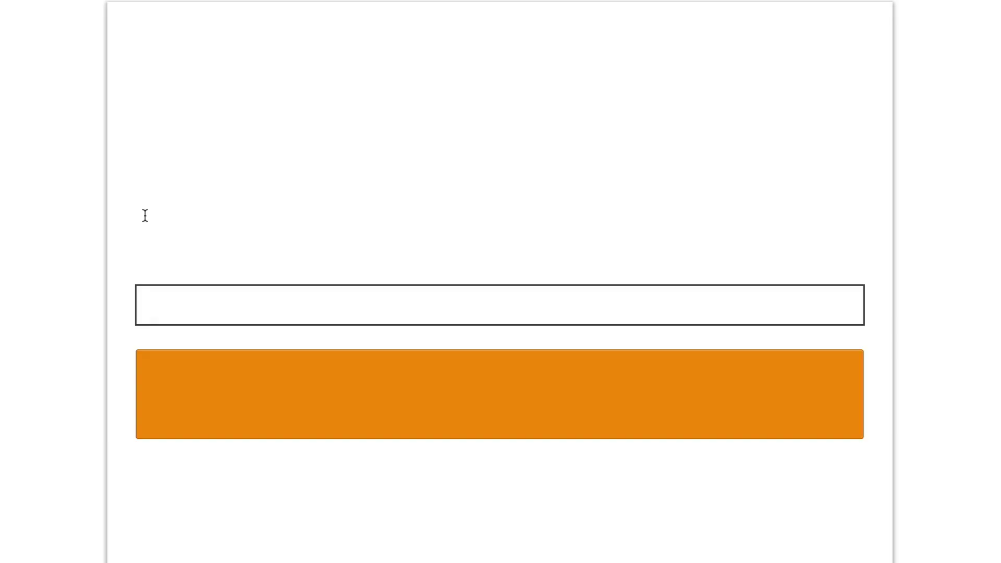
scroll(209, 234, "down", 3)
left_click(209, 234)
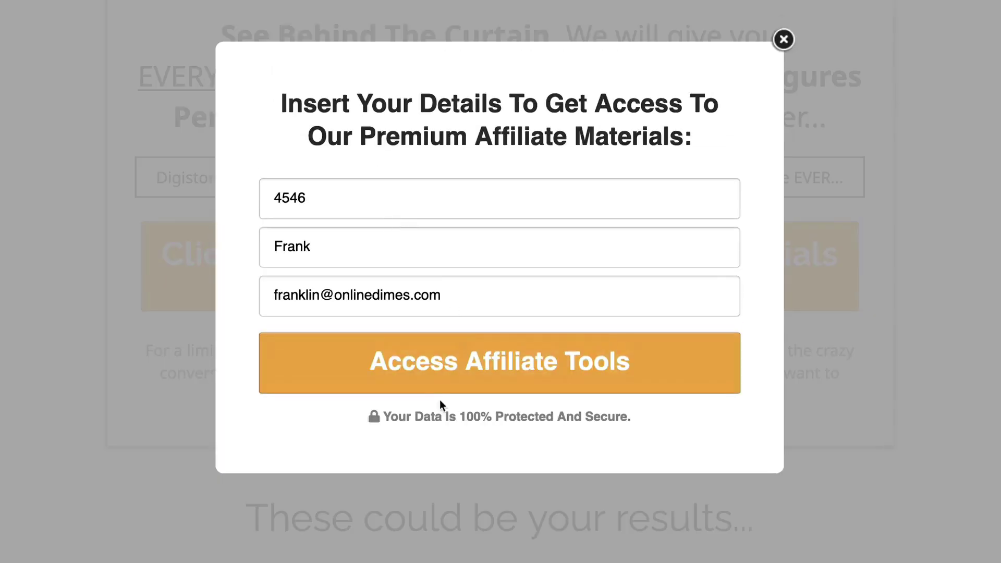
left_click(439, 399)
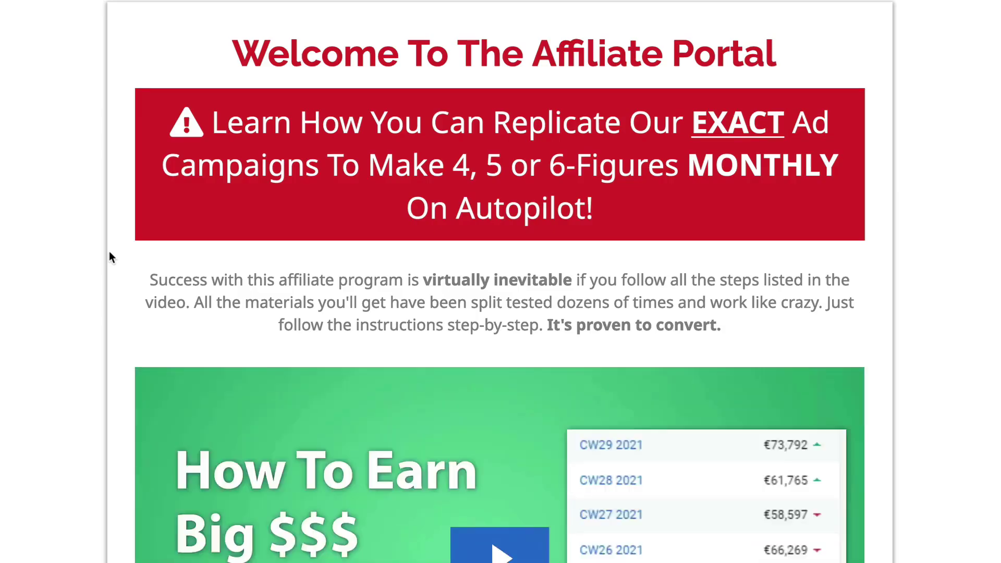
Step: Look through the affiliate portal's explanation of how the offer works and its funnel diagram
scroll(108, 252, "down", 15)
scroll(109, 252, "down", 20)
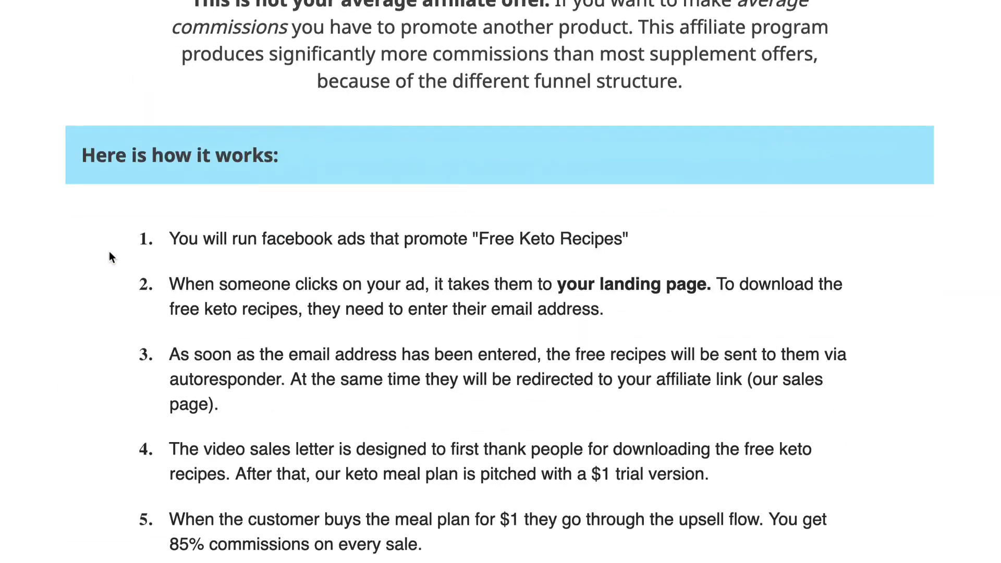
scroll(108, 251, "up", 6)
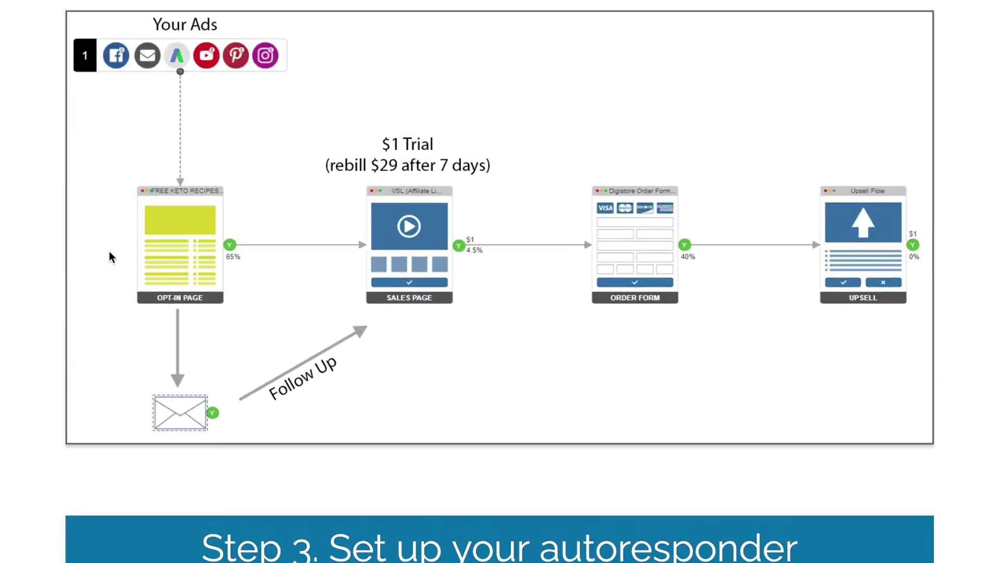